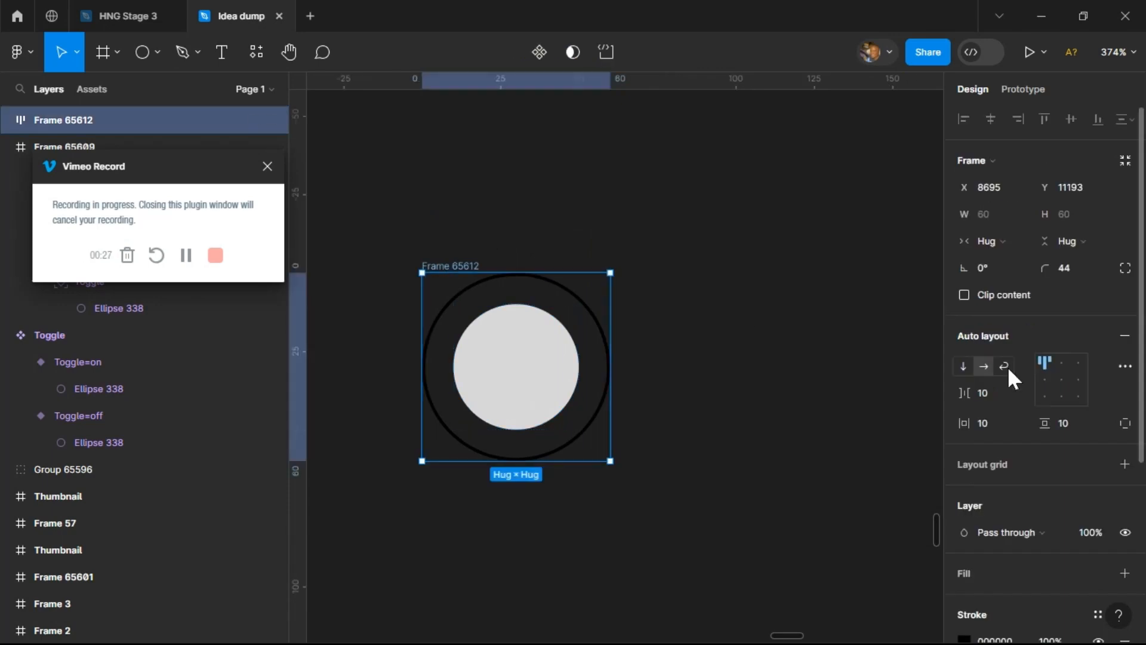
- Give the auto-layout frame around the circle individual side paddings and set the right padding to 52
click(1126, 423)
click(1001, 448)
text(52)
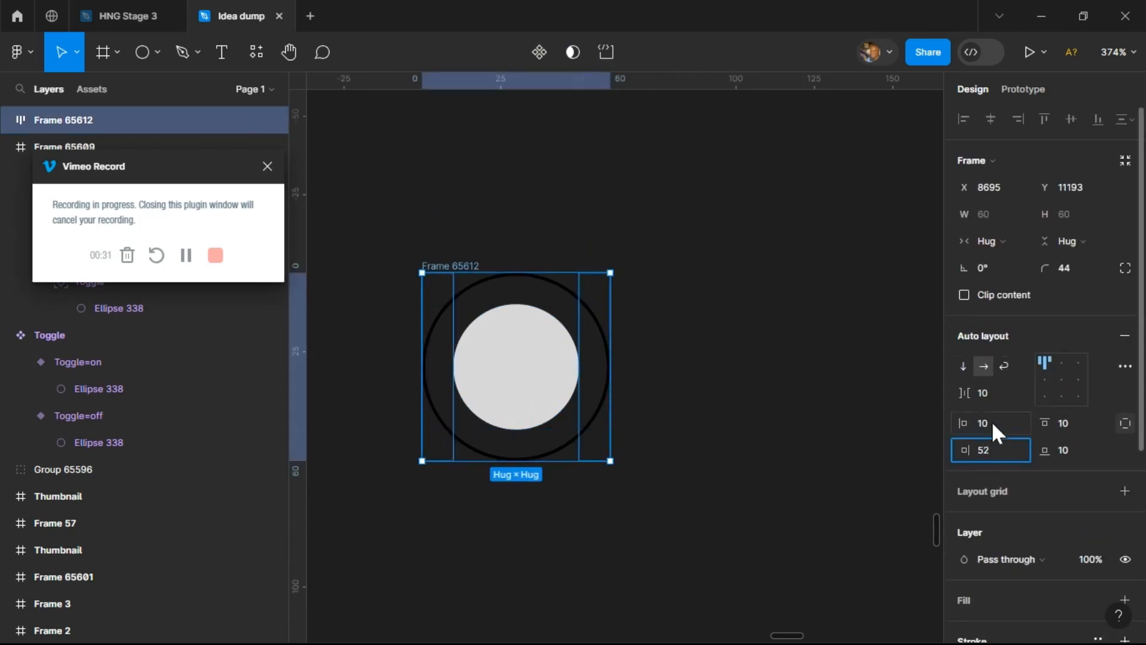
click(991, 423)
- Recolour the pill-shaped frame's stroke grey and fill its circle with grey 8B8B8B
scroll(973, 469, down, 5)
click(974, 461)
mouse_move(844, 379)
mouse_down()
mouse_move(747, 209)
mouse_move(734, 298)
mouse_move(710, 305)
mouse_up()
click(568, 376)
click(964, 377)
drag(743, 239, 738, 299)
click(652, 214)
- Duplicate the pill-shaped frame directly below the original and rename the original frame Toggle - On
click(446, 266)
alt+drag(445, 264, 451, 487)
scroll(477, 430, down, 2)
double_click(448, 167)
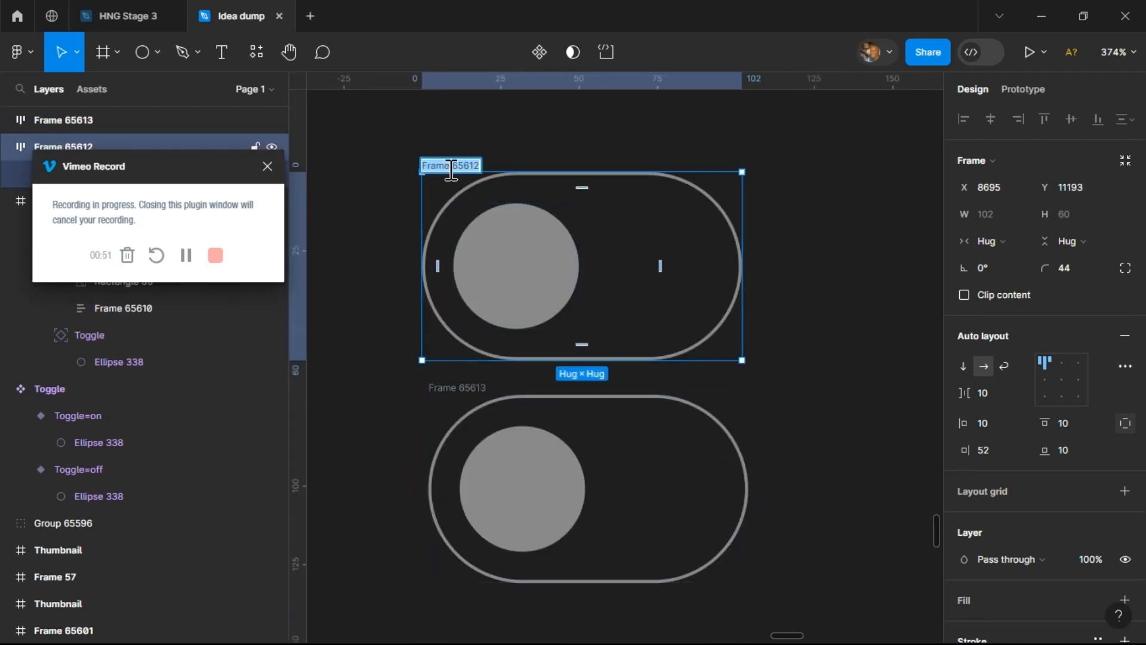
text(Toggle - On)
- Rename the lower copy Toggle - On and the upper frame Toggle - off
double_click(473, 388)
key(BackSpace)
key(ctrl+z)
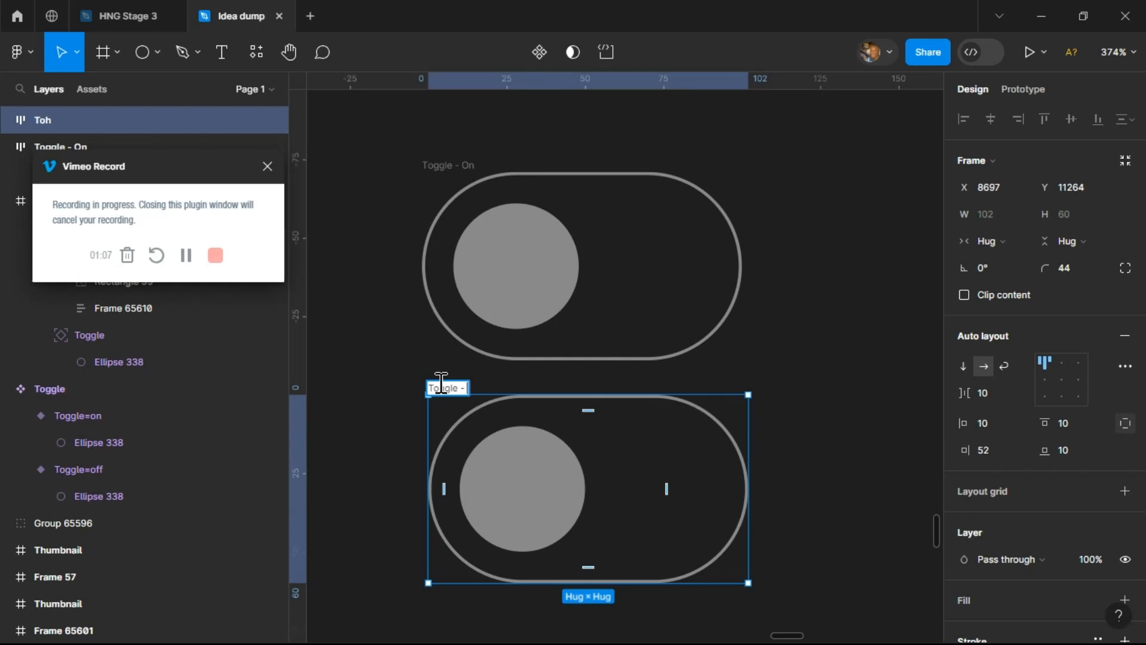
double_click(476, 166)
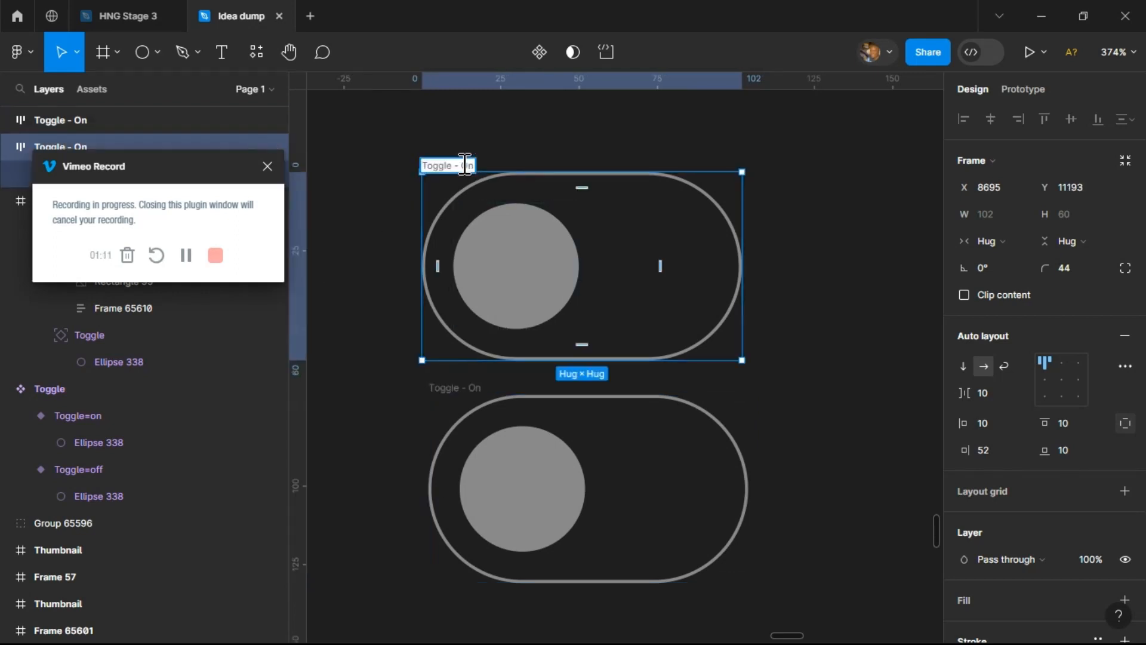
text(Toggle - off)
click(813, 156)
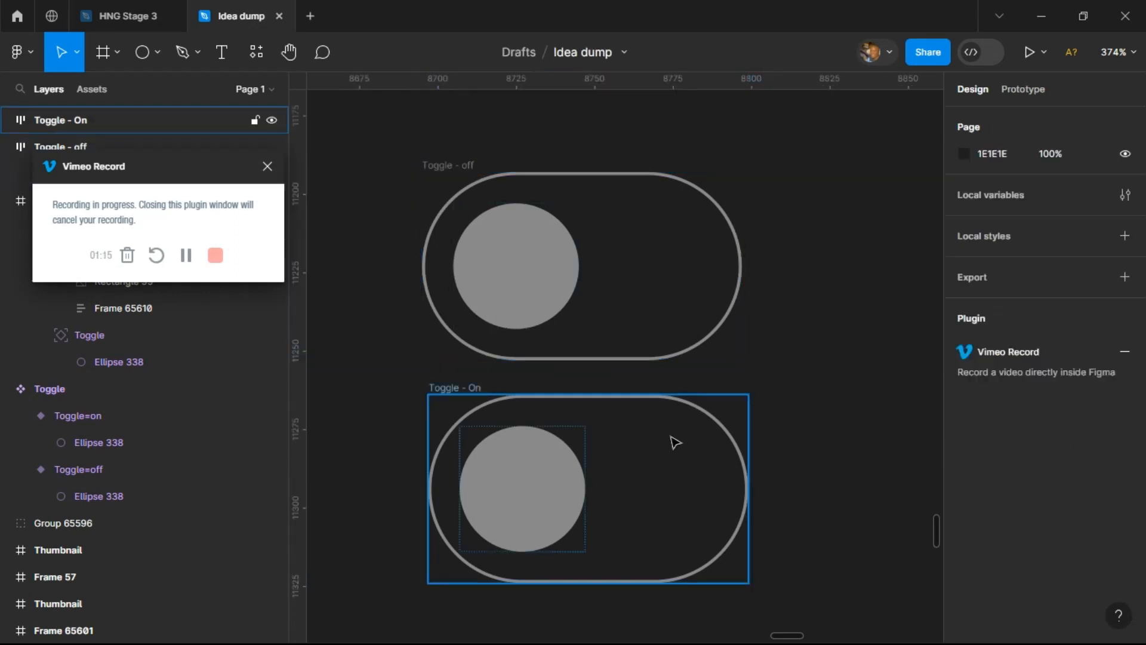
- Set the stroke colour of the Toggle - On frame to red D62323
click(672, 440)
scroll(1003, 494, down, 4)
click(965, 443)
click(767, 219)
mouse_move(772, 218)
mouse_down()
mouse_move(874, 207)
mouse_move(913, 238)
mouse_up()
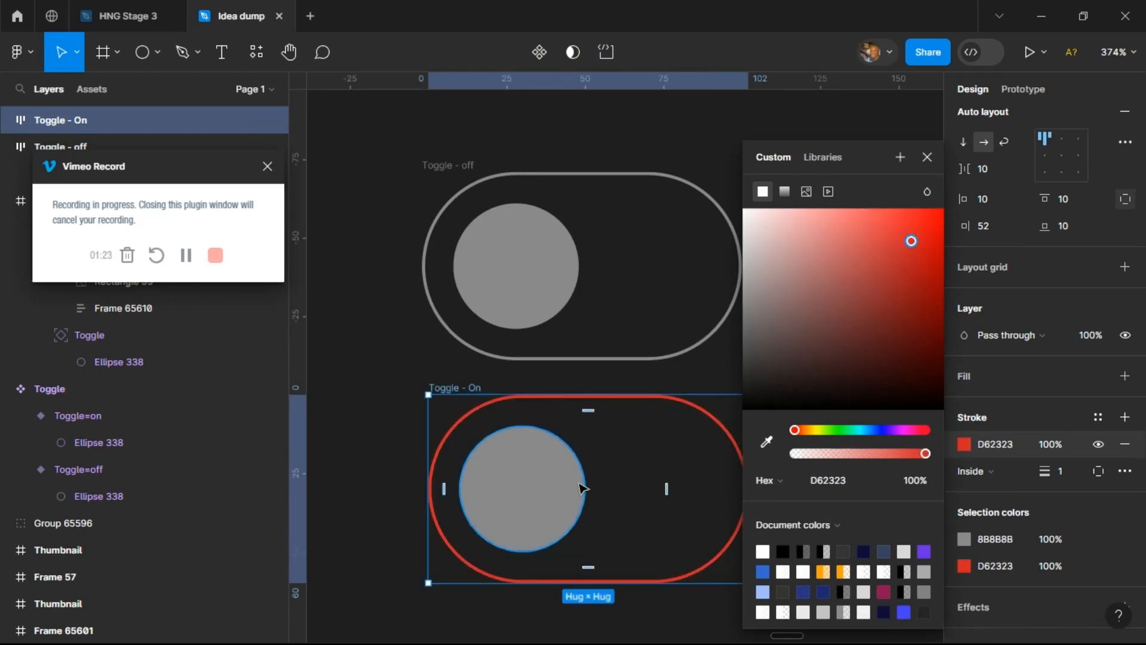
- Fill the circle inside the Toggle - On frame with purple A737B9
click(522, 488)
click(965, 377)
click(823, 302)
drag(851, 298, 884, 268)
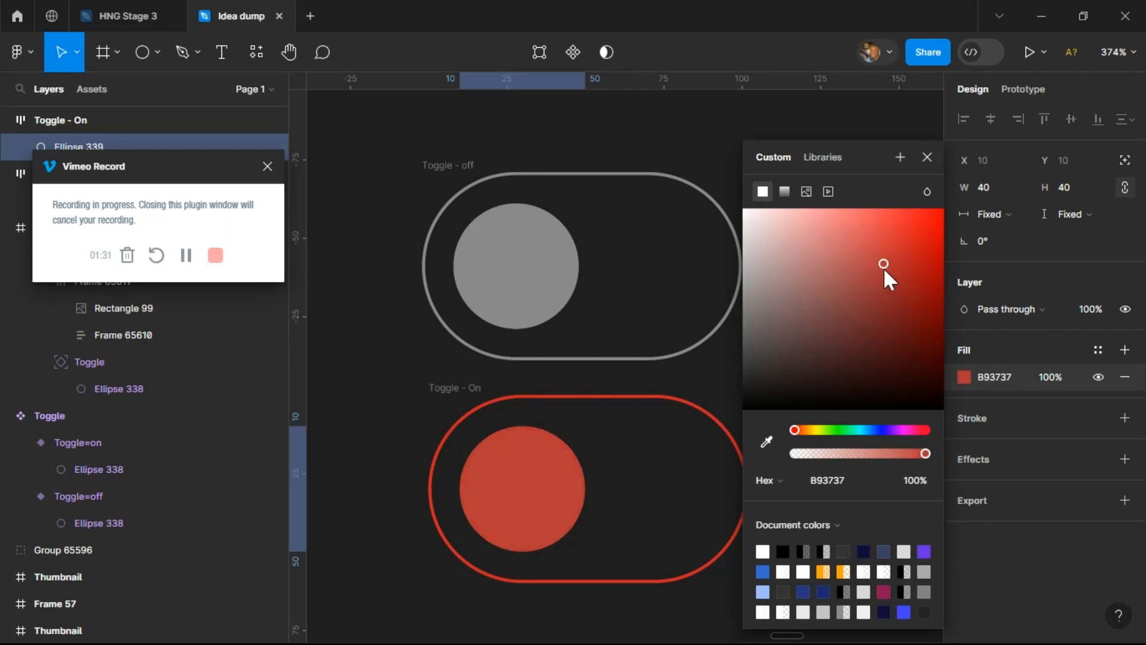
drag(834, 429, 900, 430)
key(Escape)
- Sample the circle's purple for the Toggle - On frame's stroke and lighten it to a pale purple
scroll(1062, 474, down, 5)
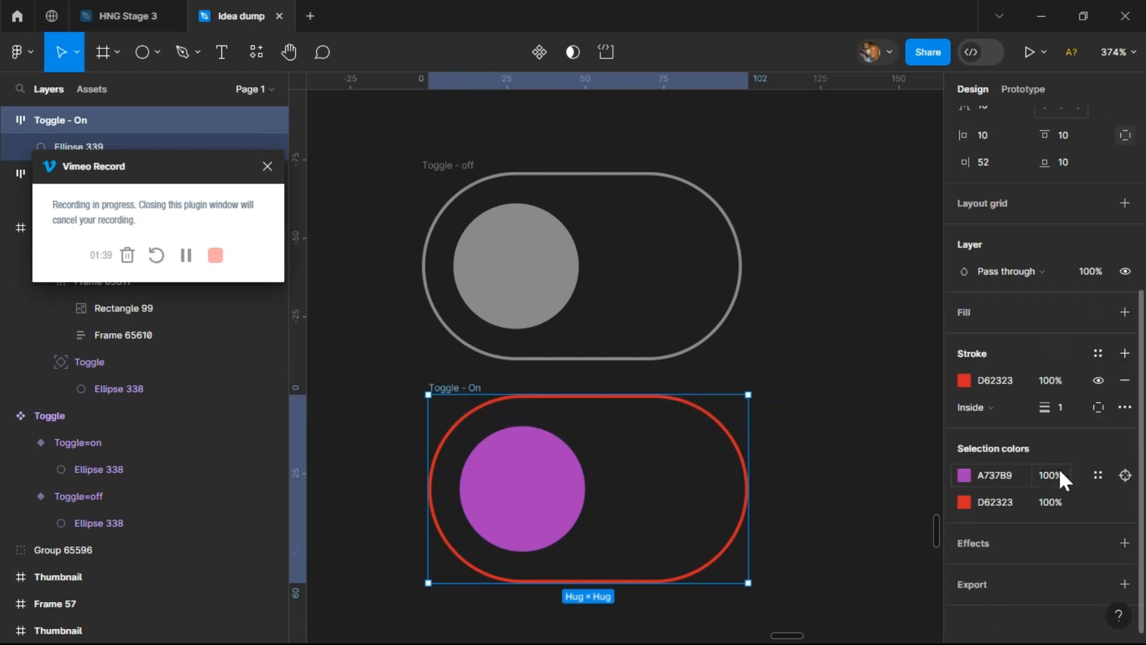
click(964, 375)
key(i)
click(543, 466)
drag(895, 267, 762, 231)
click(354, 303)
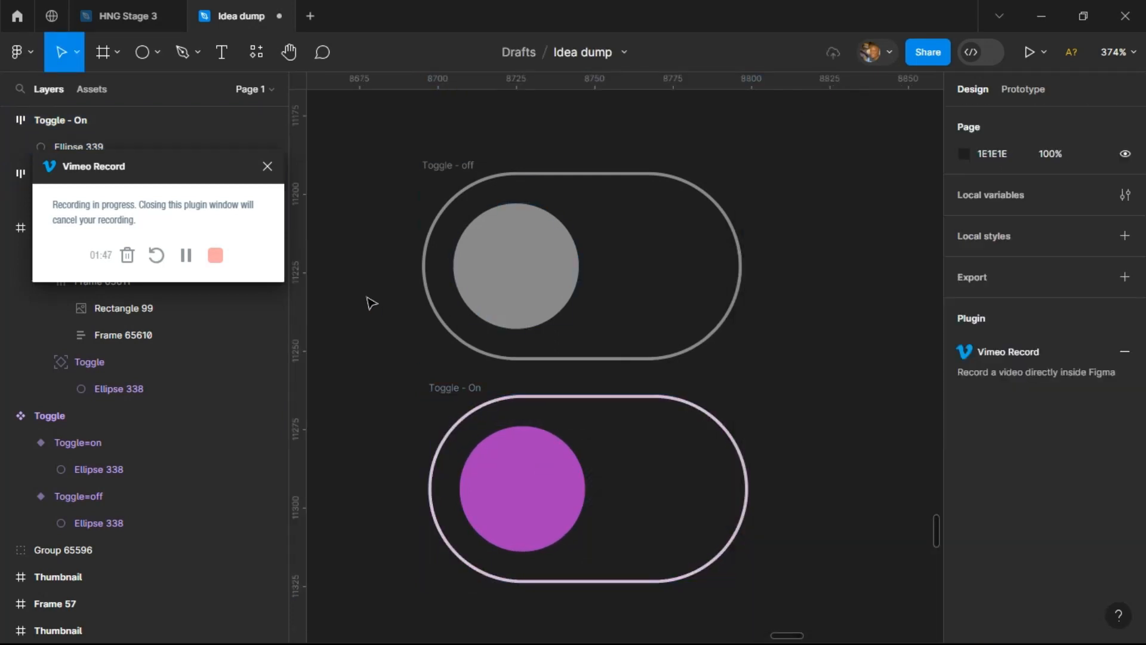
- Combine the Toggle - off and Toggle - On frames into a component set with two variants
scroll(692, 376, down, 5)
scroll(597, 334, right, 2)
click(508, 287)
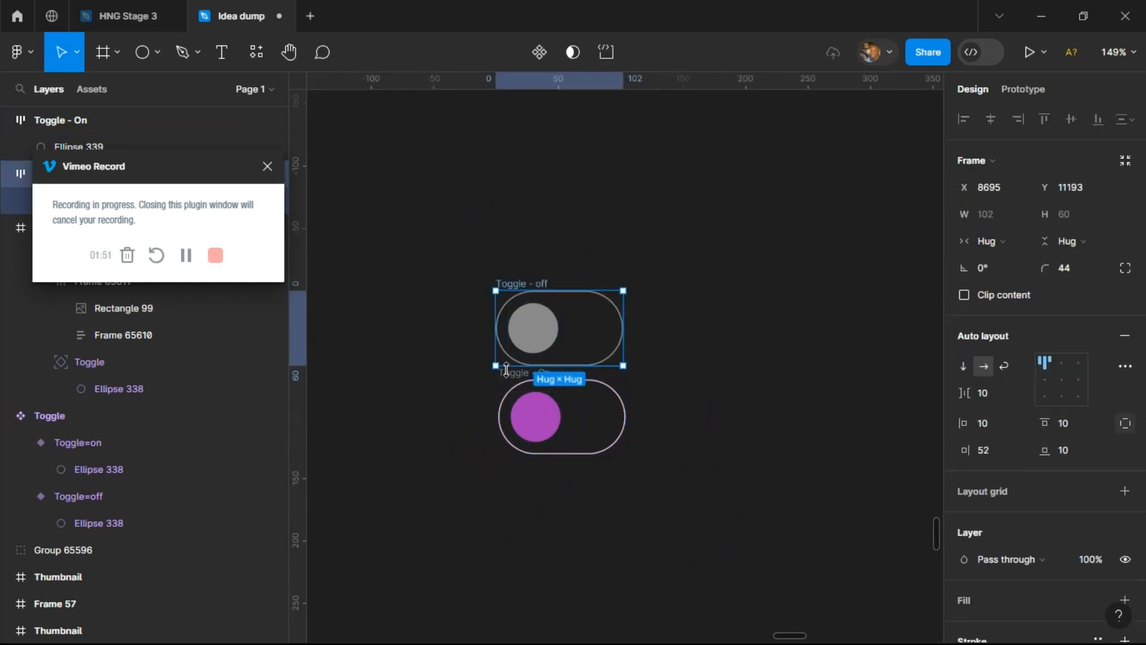
shift+click(528, 381)
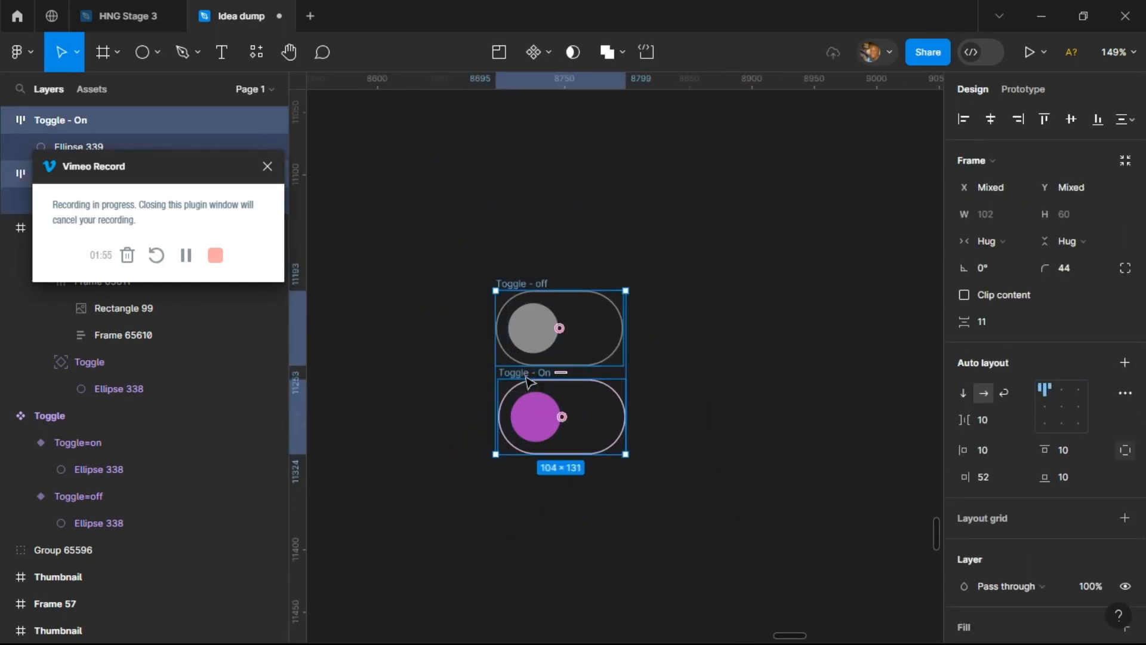
click(549, 53)
click(567, 132)
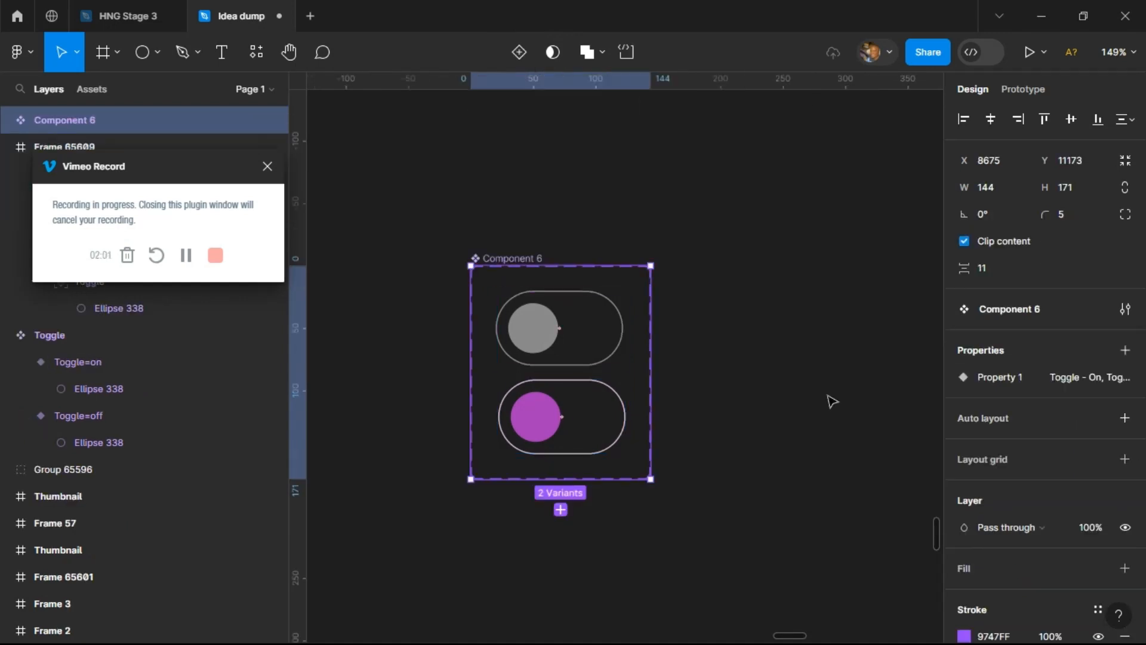
click(590, 339)
click(611, 443)
click(727, 426)
- Draw a square frame about 161 × 161 beside the toggle component set
scroll(674, 473, up, 3)
scroll(674, 472, right, 1)
scroll(679, 478, down, 5)
scroll(597, 417, right, 1)
key(f)
drag(509, 333, 668, 381)
- Add a text layer reading "Notification" near the top of the new white frame
scroll(663, 384, up, 2)
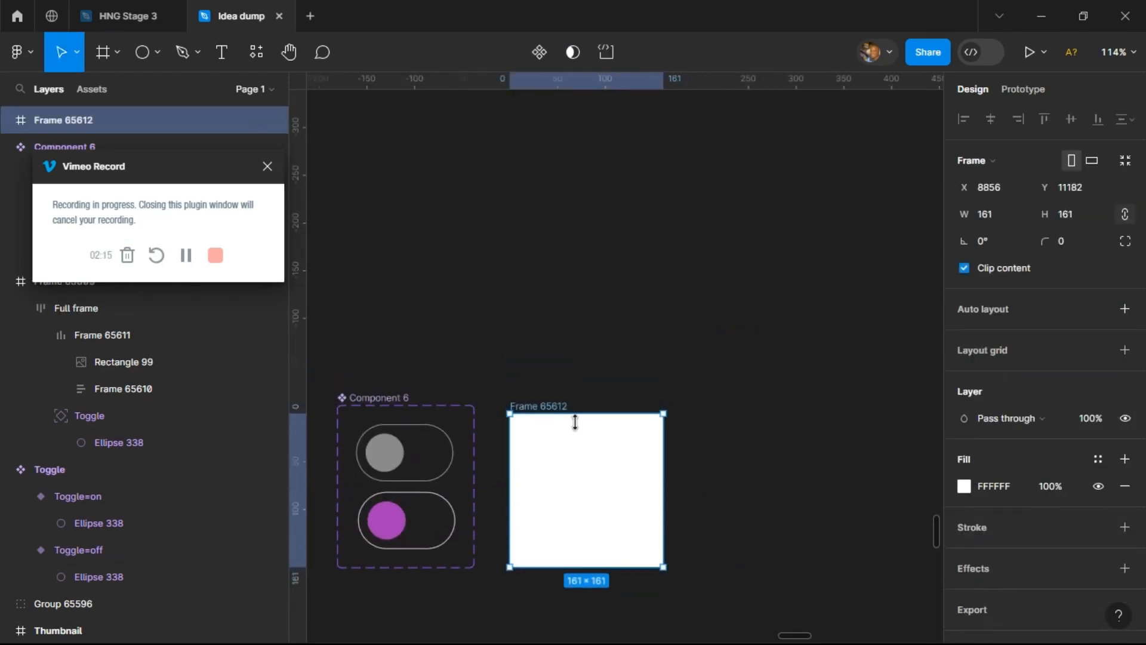
scroll(557, 509, up, 5)
scroll(561, 496, right, 1)
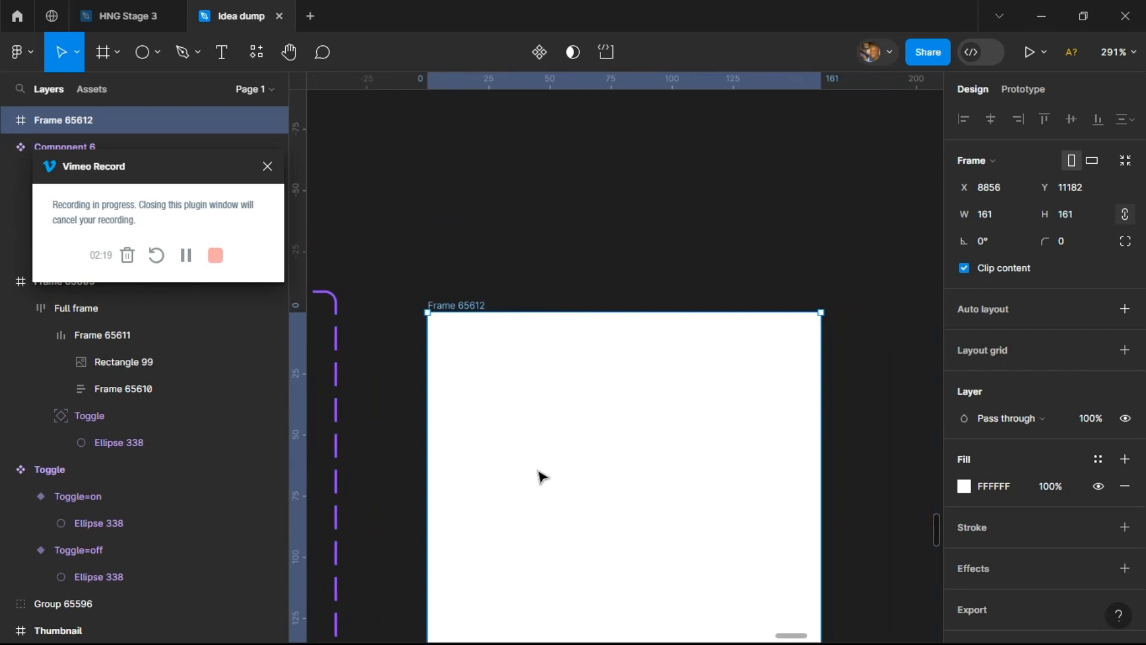
key(t)
click(509, 365)
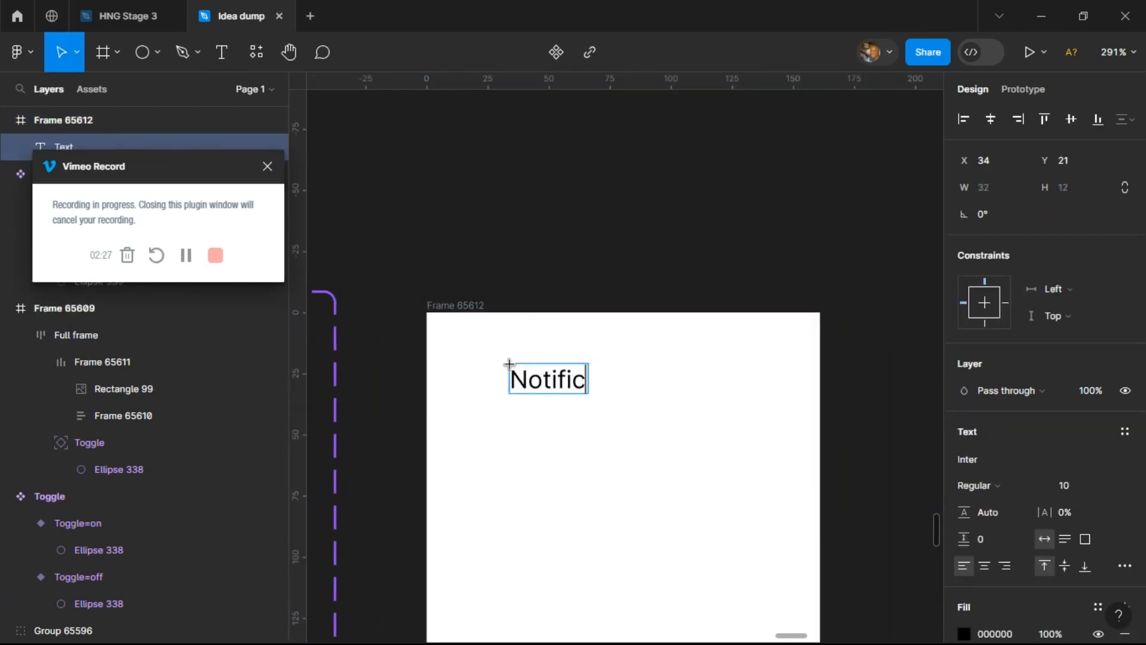
text(Notification)
key(Escape)
drag(536, 385, 535, 422)
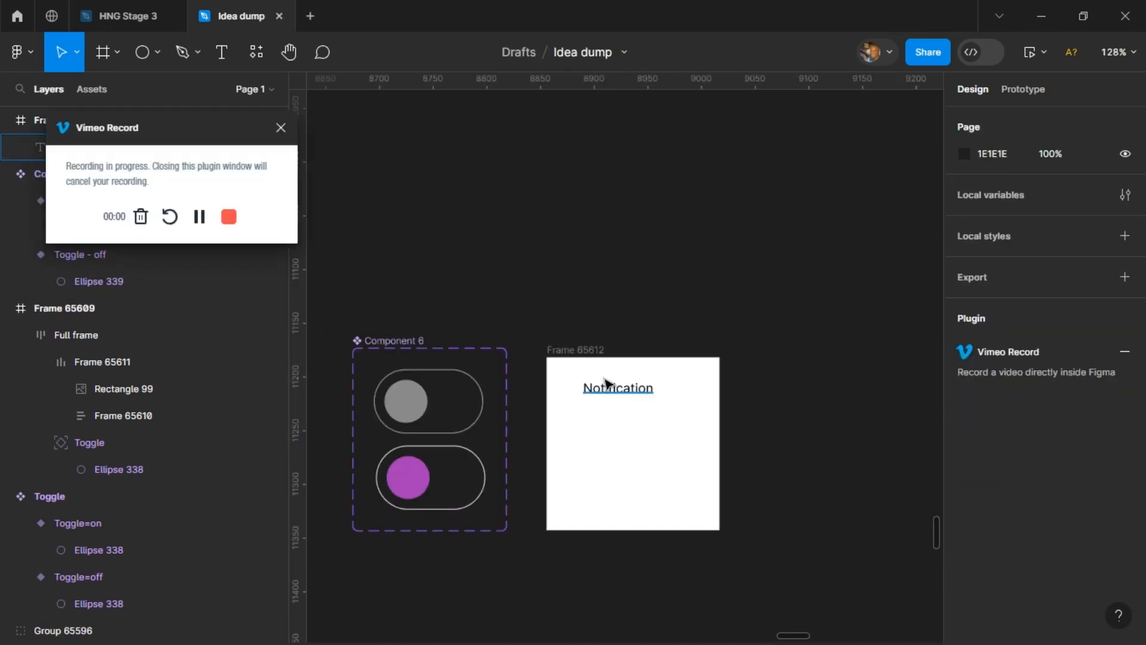
- Duplicate the Notification text just below itself and change the copy to "Turn on/off"
drag(606, 389, 612, 408)
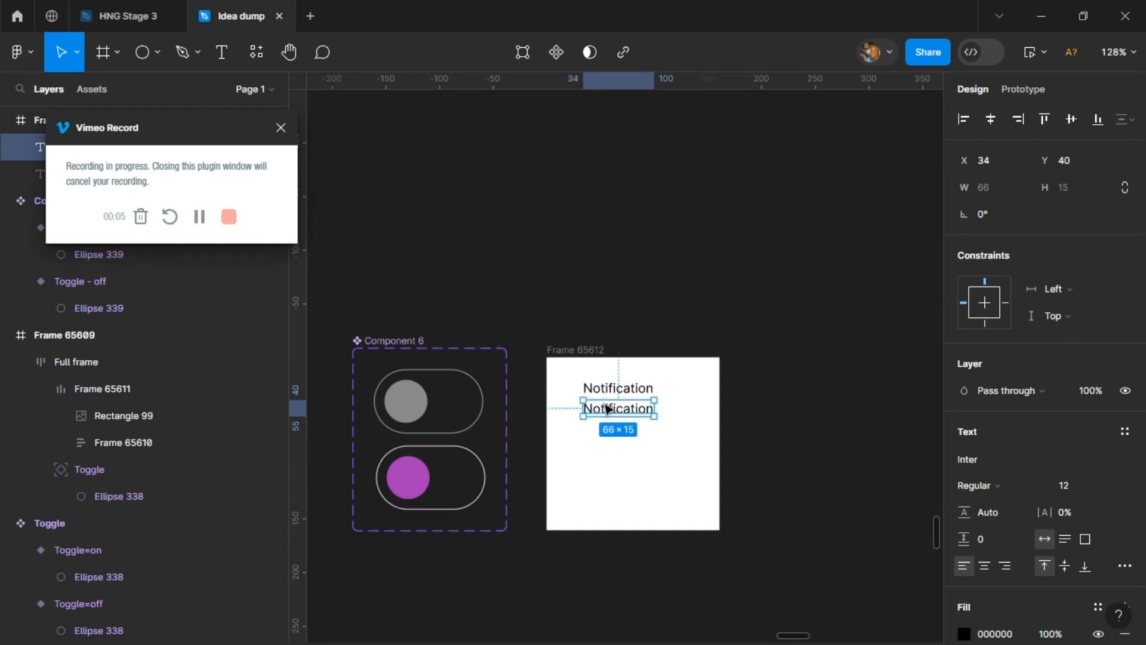
scroll(621, 412, up, 5)
double_click(639, 461)
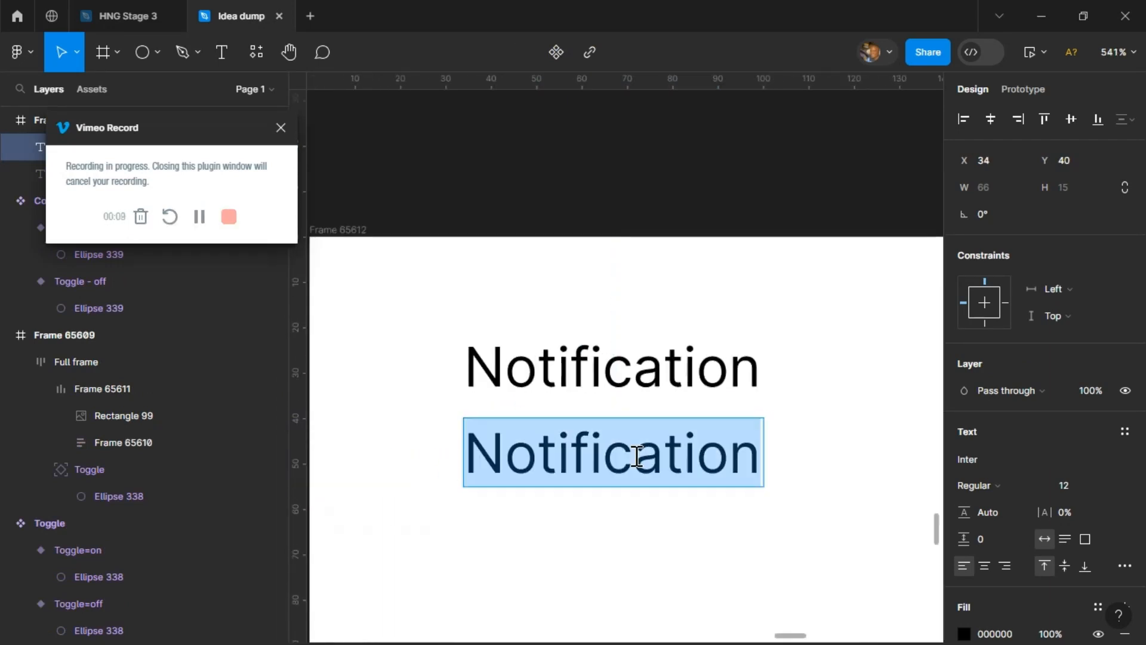
text(Turn on/off)
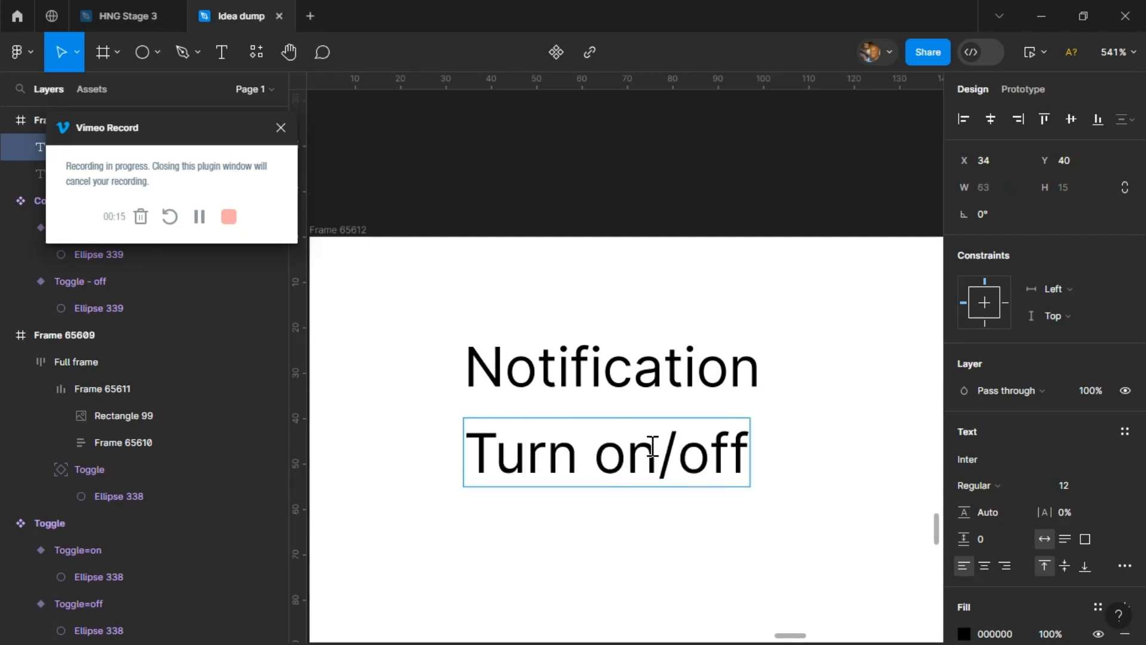
key(Escape)
- Set the "Turn on/off" text's fill to grey A9A9A9 and reduce its font size below that of the heading
click(965, 633)
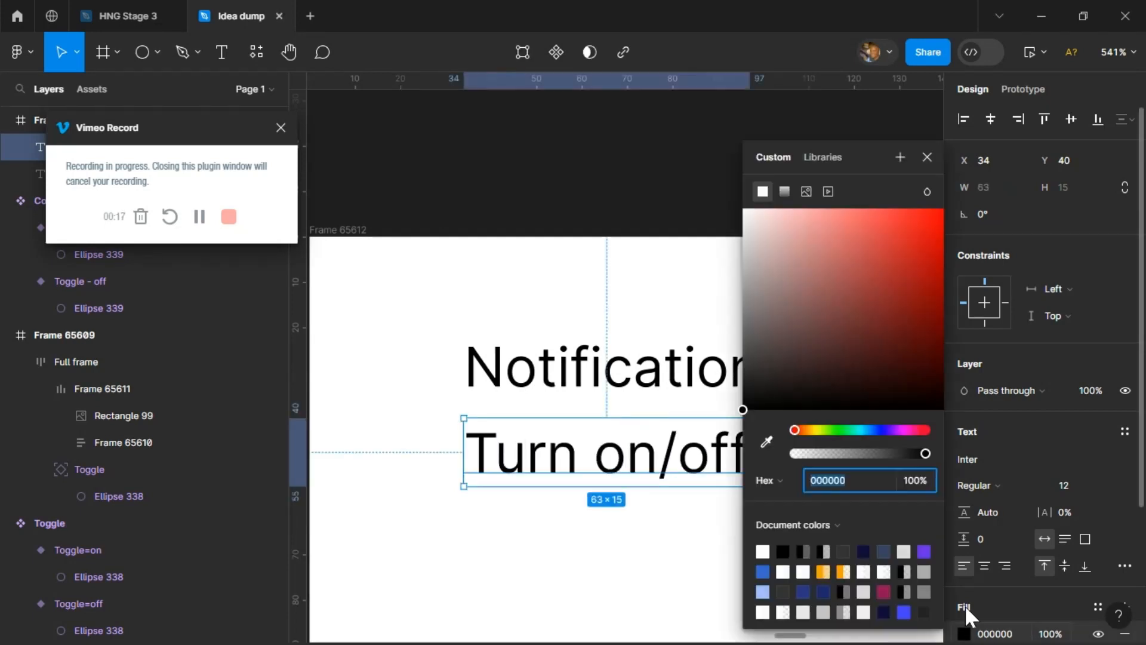
drag(743, 410, 743, 276)
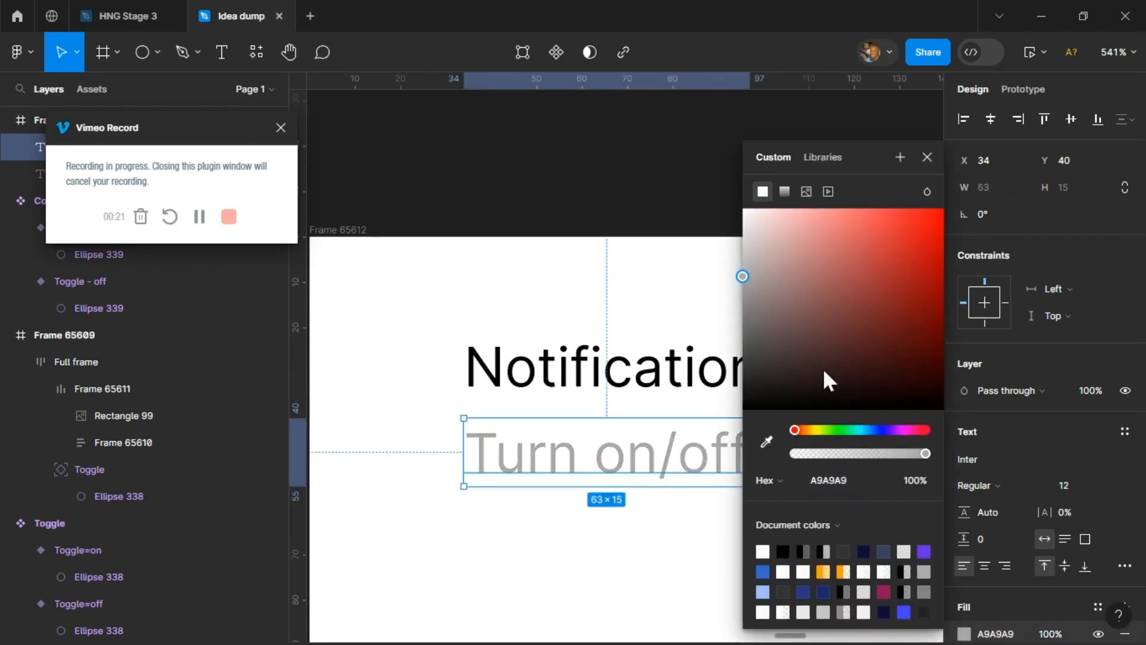
click(621, 560)
scroll(621, 557, down, 3)
click(641, 501)
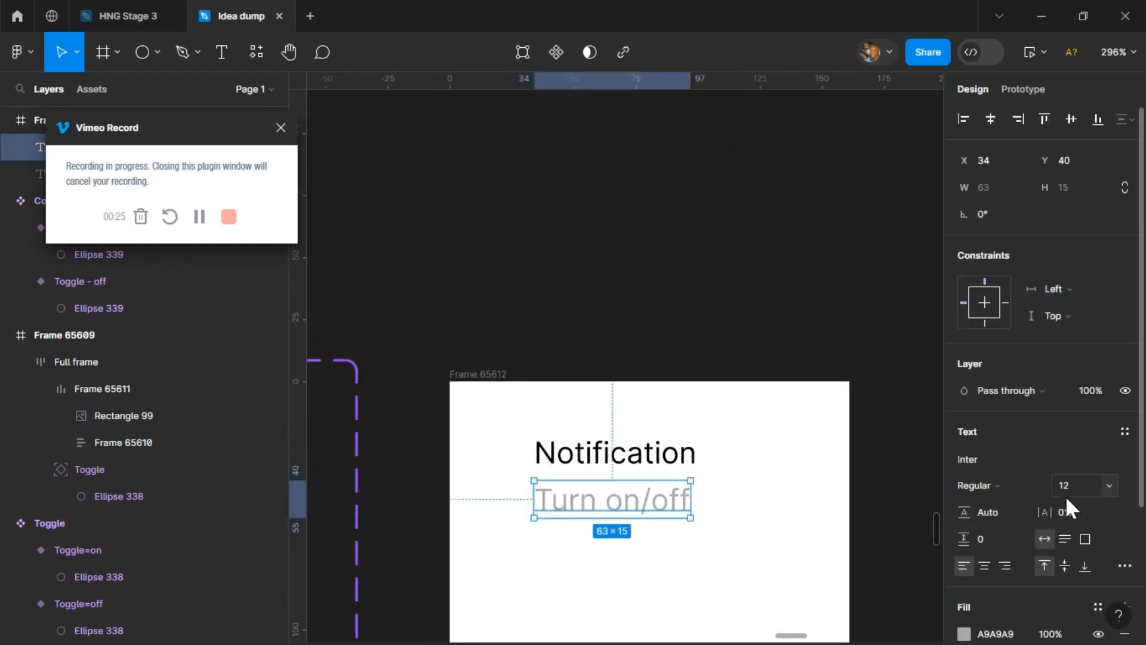
click(633, 590)
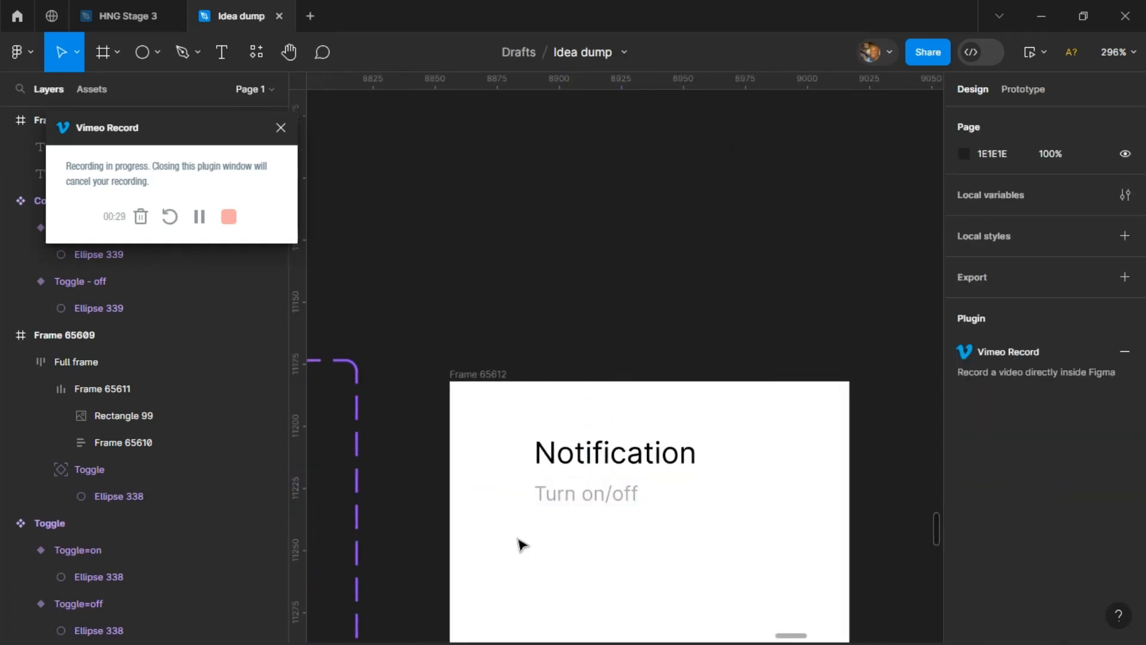
- Draw a 10 × 10 square below the texts and fill it with near-black red 1B0101
key(r)
drag(548, 535, 575, 560)
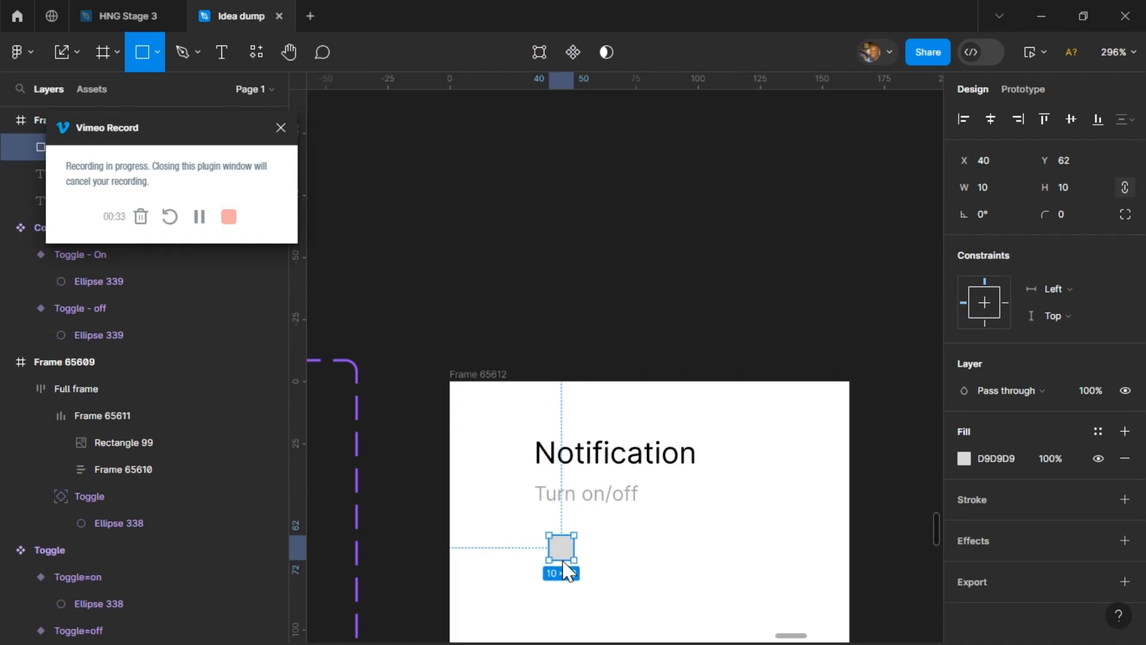
click(964, 459)
drag(761, 232, 928, 399)
- Move the dark square beside the start of the two text lines, to X 16, Y 31
drag(568, 550, 507, 475)
click(614, 568)
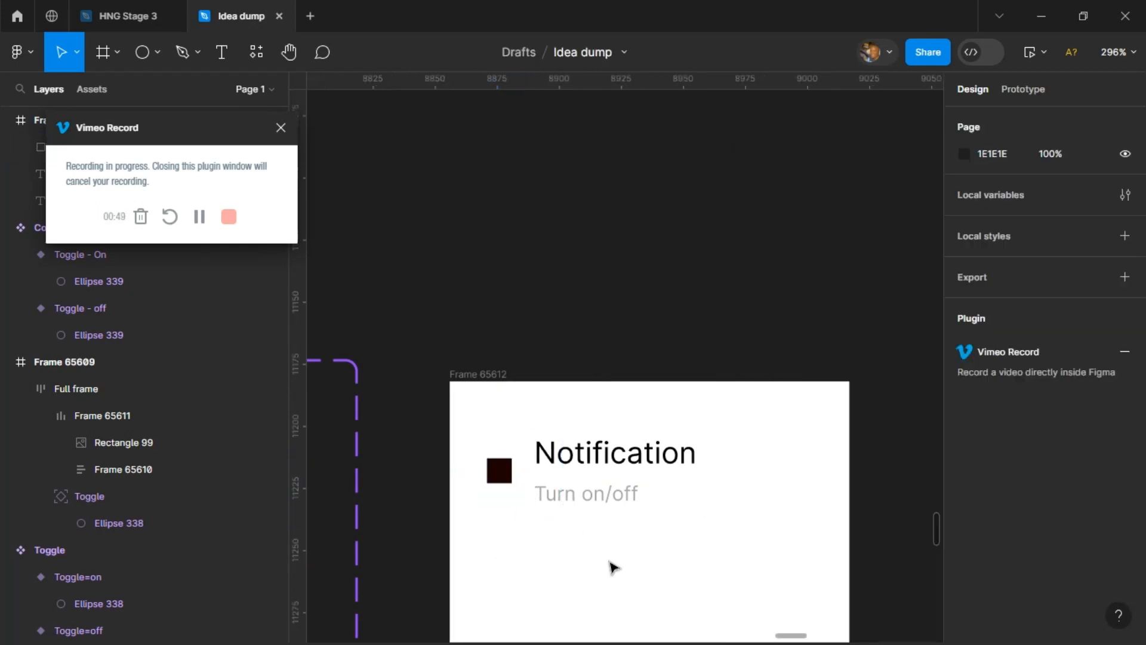
scroll(486, 479, up, 4)
click(456, 475)
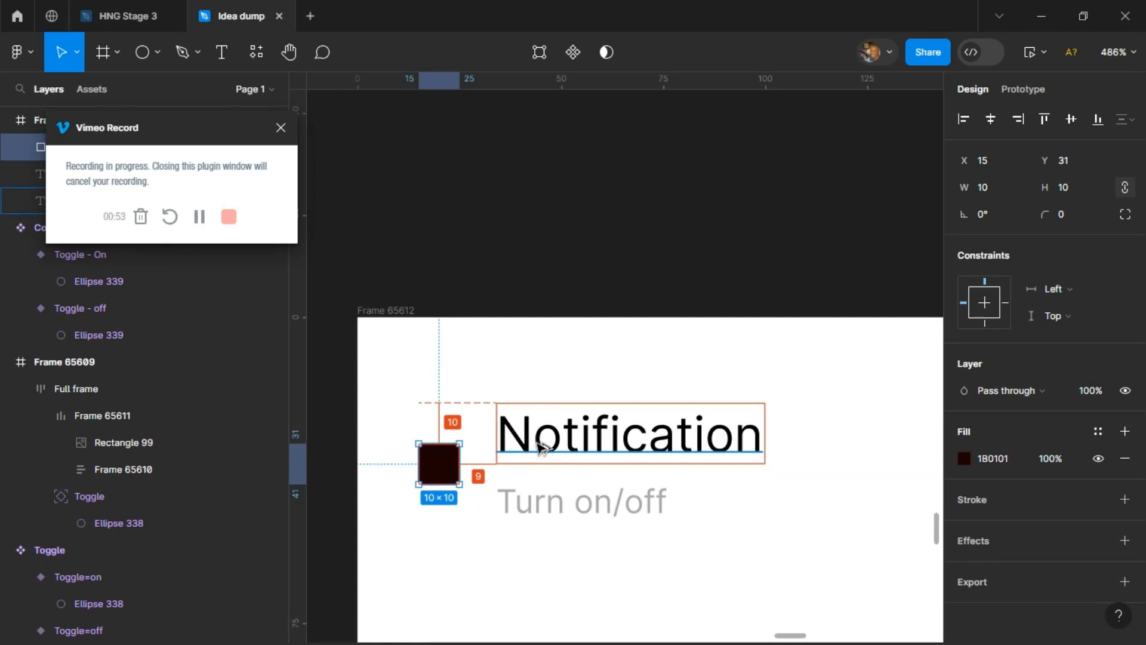
key(Right)
- Wrap the Notification and "Turn on/off" texts in a vertical auto layout with an item spacing of 2
drag(472, 476, 546, 442)
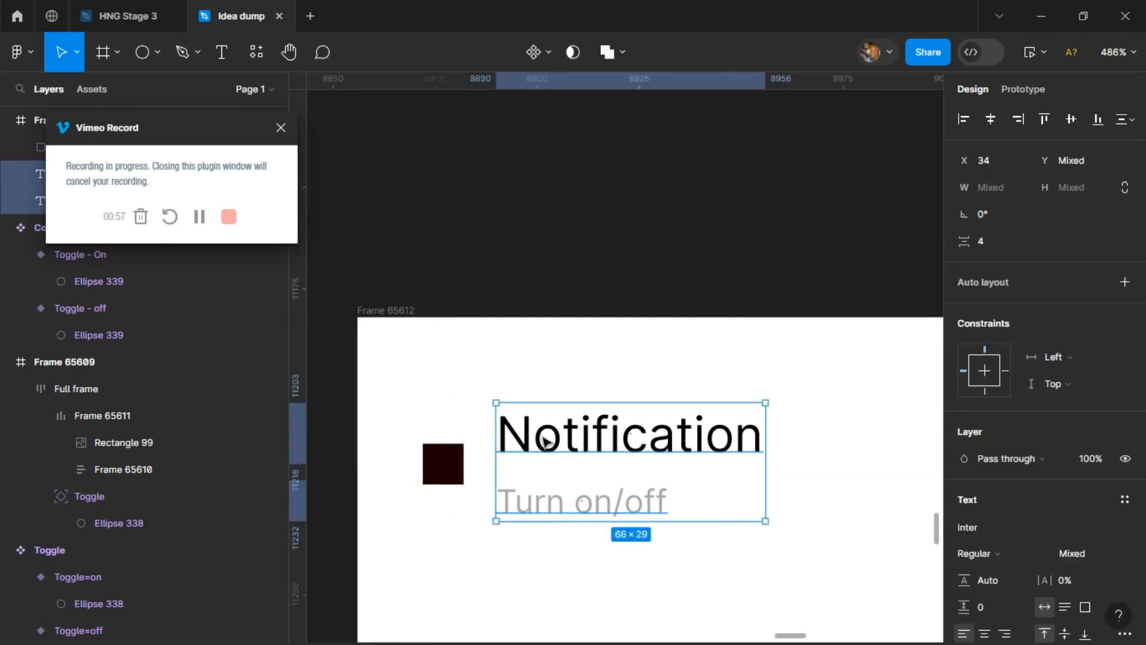
right_click(718, 455)
click(743, 451)
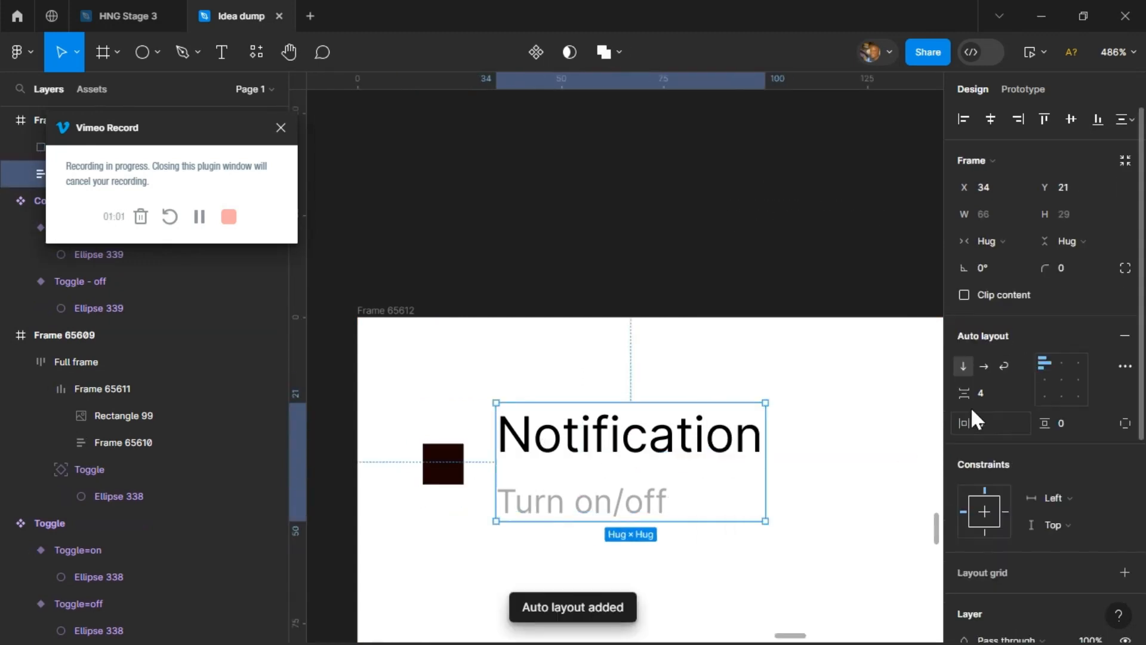
text(2)
click(696, 553)
- Wrap the dark square and the text group together in a horizontal auto layout
click(549, 429)
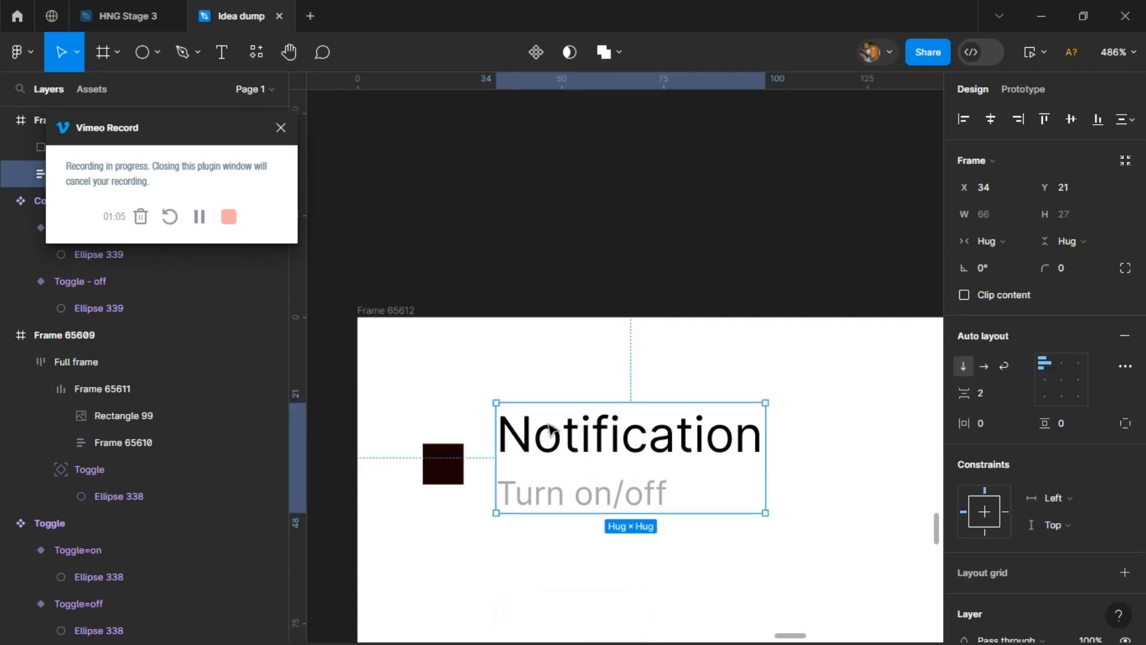
shift+click(459, 471)
right_click(538, 472)
click(600, 448)
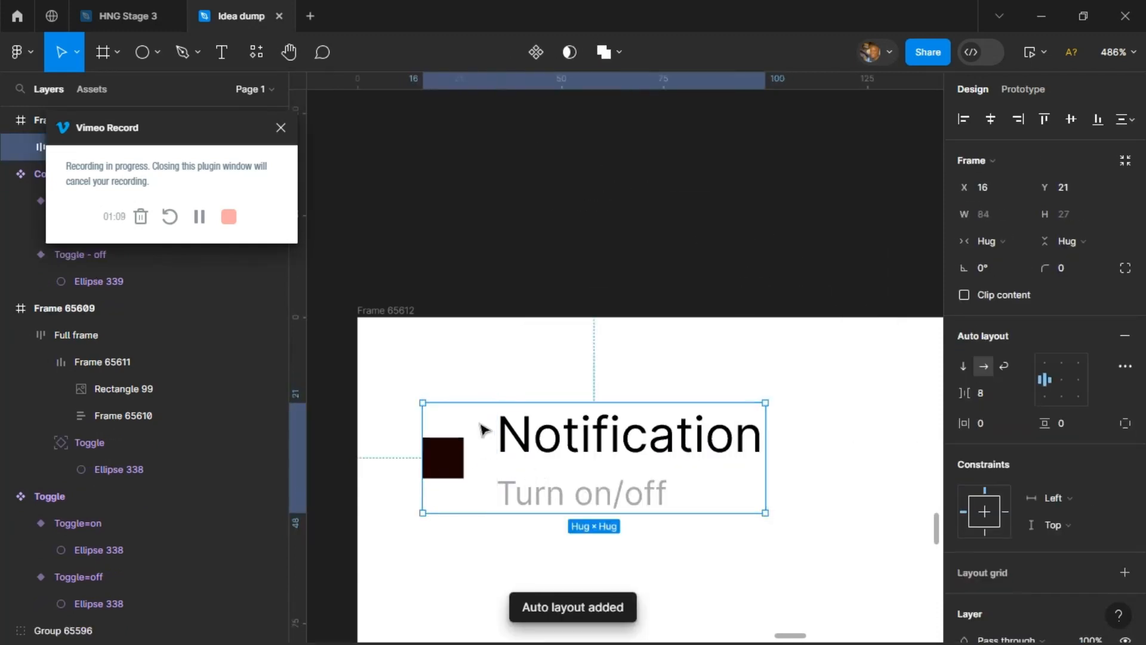
scroll(773, 547, down, 3)
scroll(734, 547, right, 1)
click(698, 547)
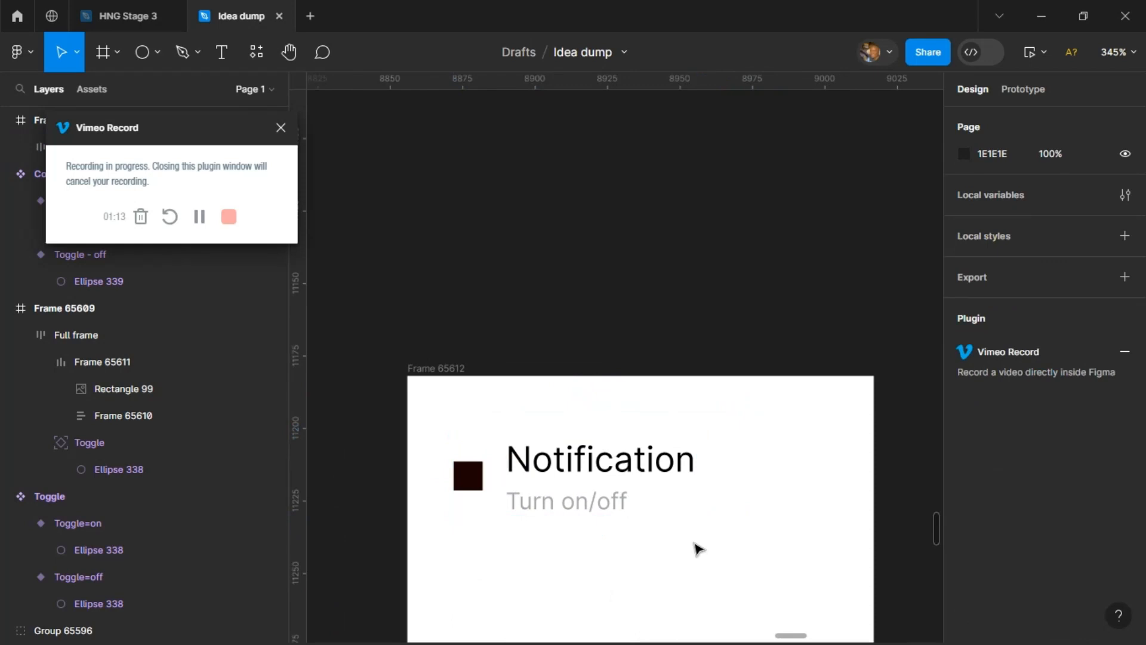
- Change the white frame's fill to purple 943DD9
click(564, 482)
click(433, 368)
click(964, 486)
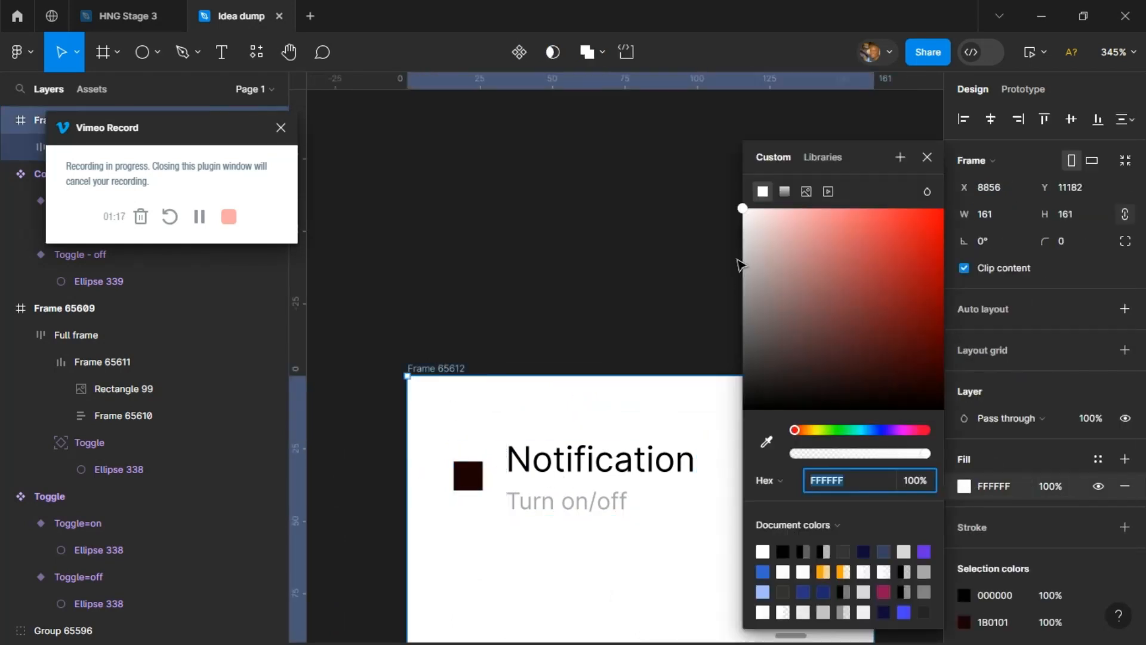
drag(754, 235, 887, 241)
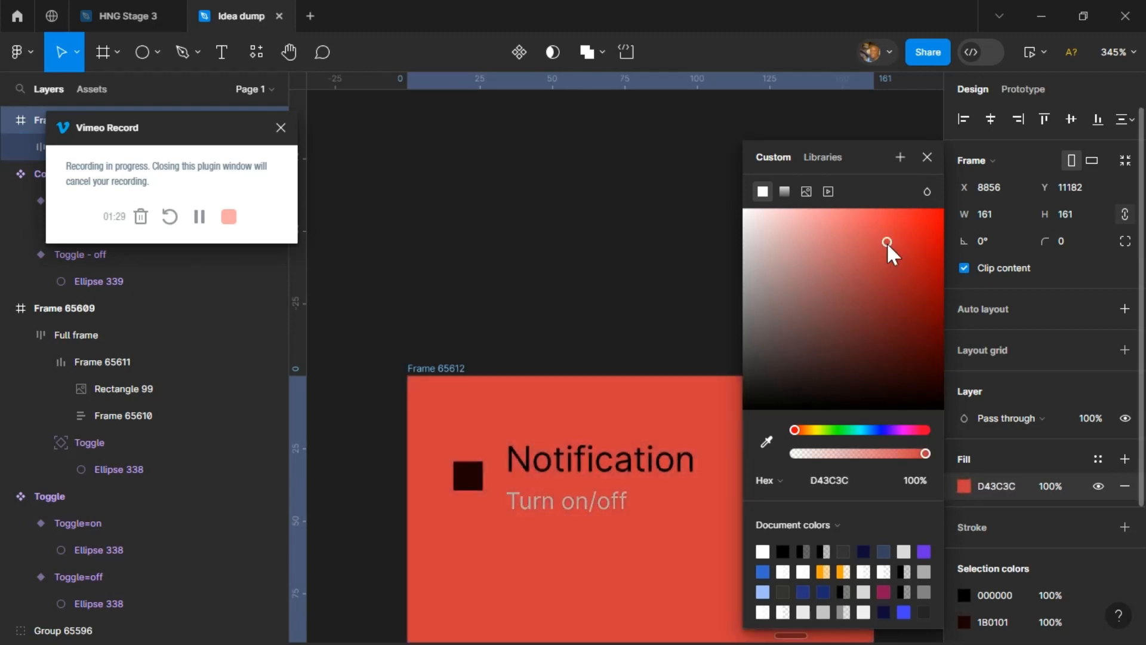
drag(807, 430, 896, 430)
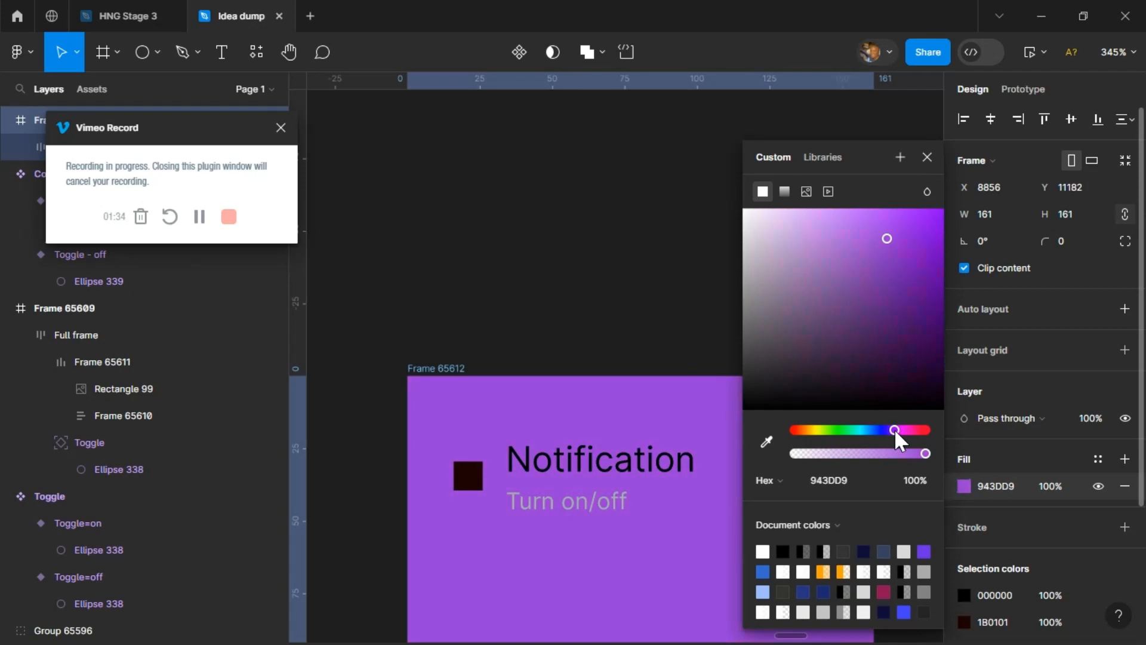
- Lighten the grey colour of the "Turn on/off" text
click(621, 506)
click(964, 553)
drag(747, 272, 750, 242)
click(588, 302)
- Reduce the purple frame's height to 67, leaving an equal margin of 20 above and below the square and texts
click(446, 370)
scroll(661, 504, down, 6)
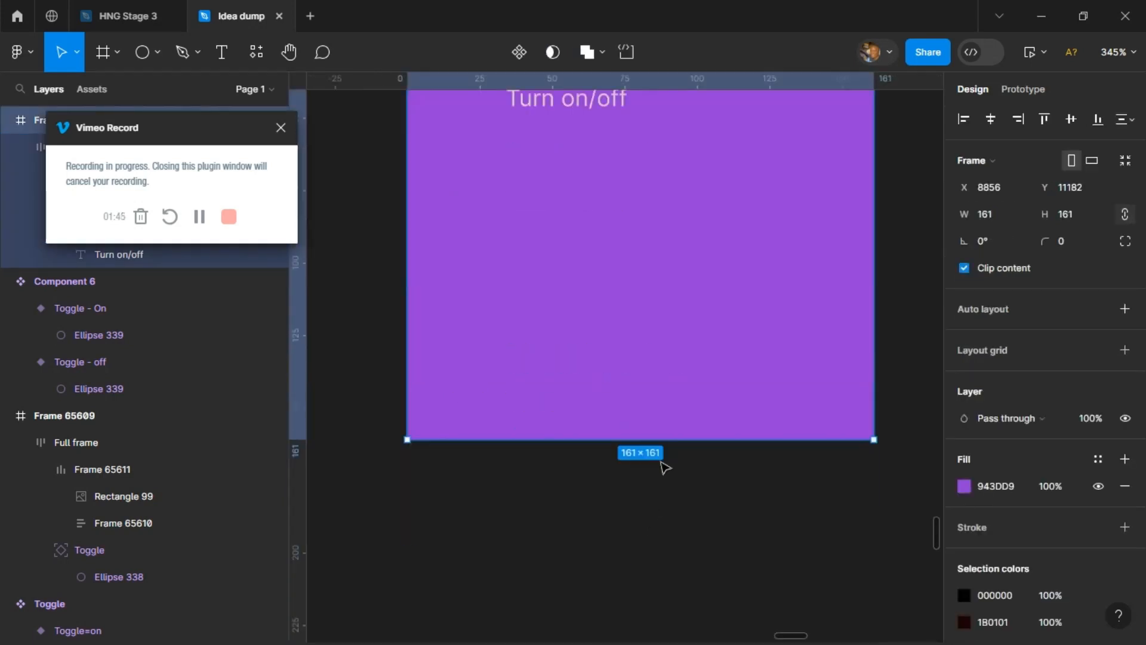
drag(665, 440, 675, 234)
scroll(679, 225, up, 5)
drag(678, 460, 681, 421)
click(600, 310)
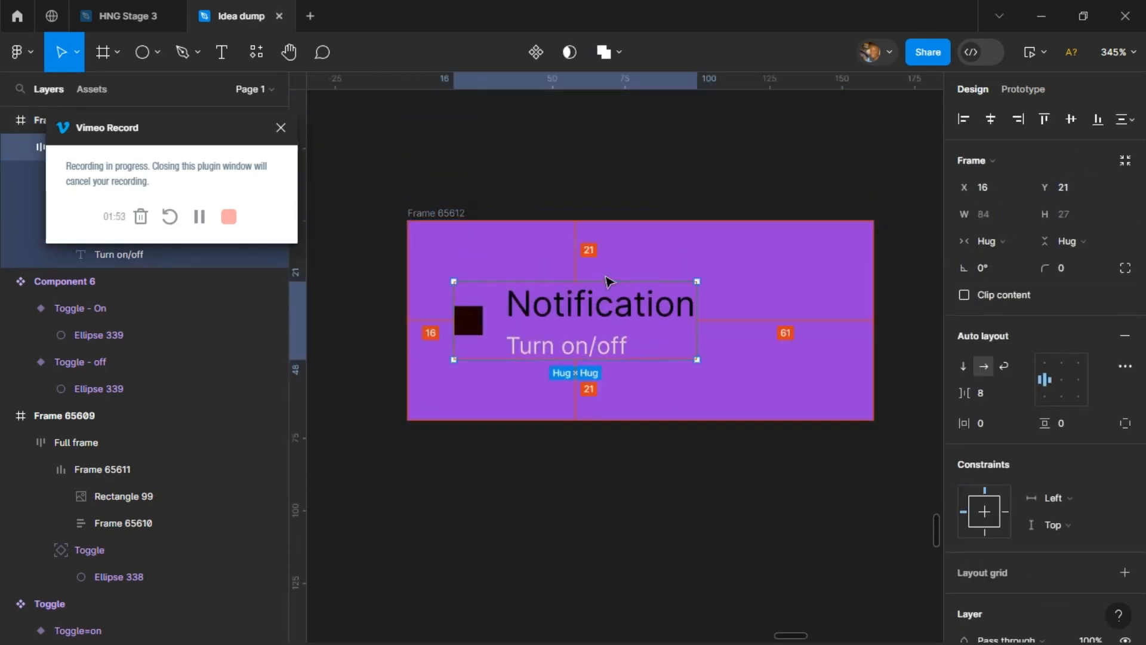
click(541, 216)
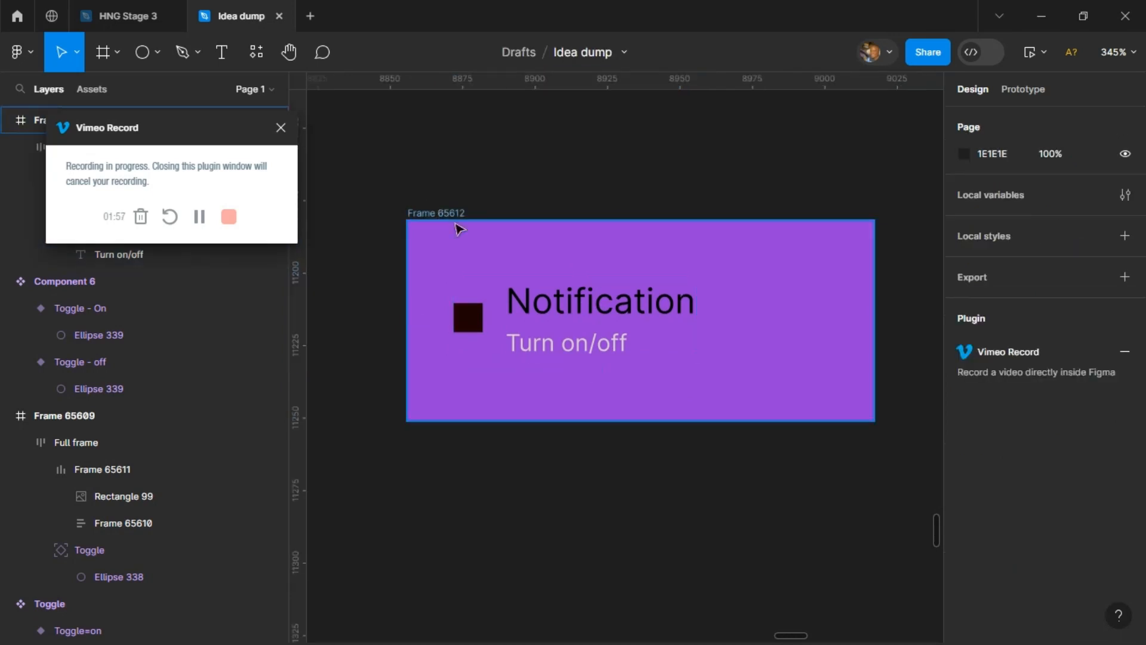
click(435, 212)
drag(577, 419, 579, 414)
- Shift the square-and-text group to X 20 inside the purple frame
click(540, 309)
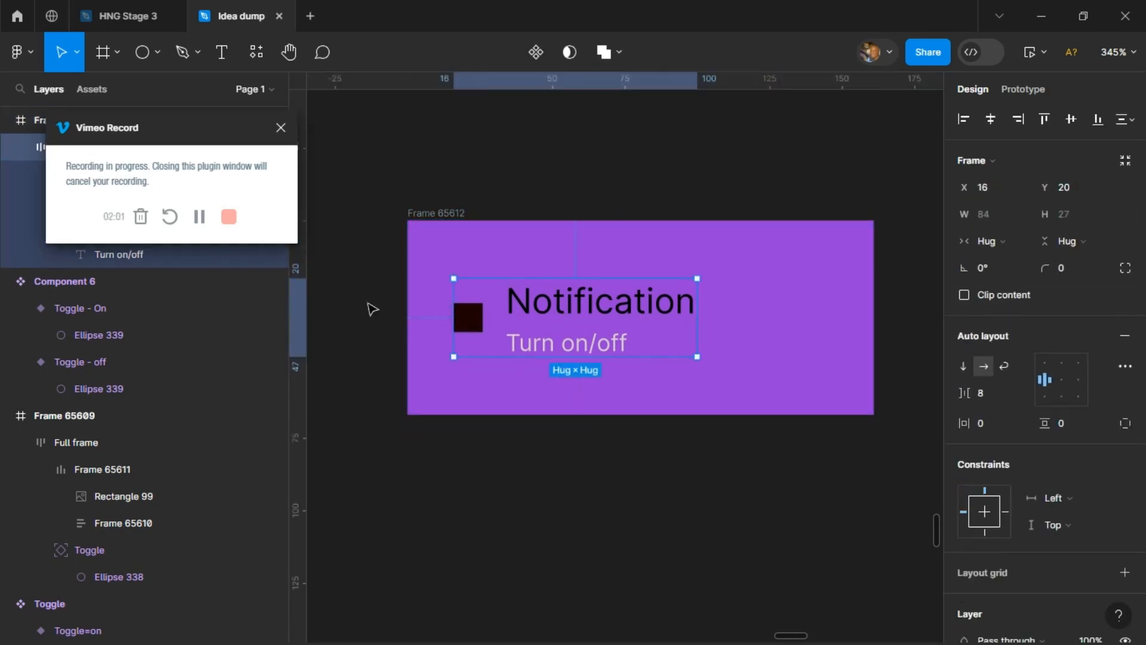
key(Right)
key(Right)
key(Right)
key(Right)
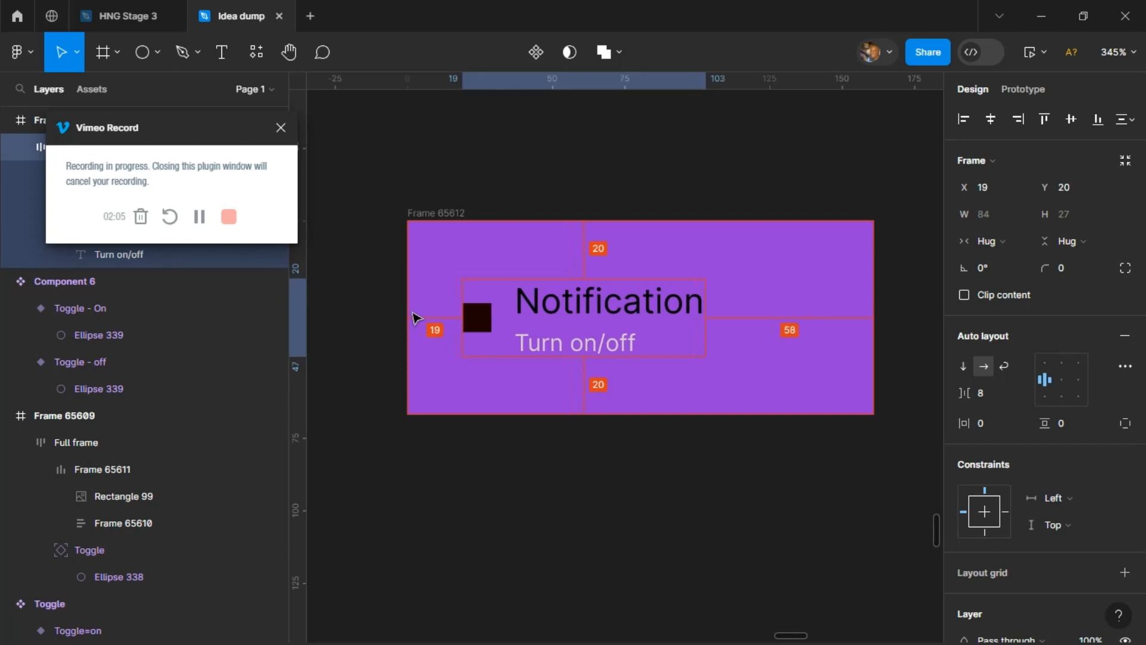
- Round the dark square's corners with a radius of 3
scroll(535, 475, down, 3)
click(497, 371)
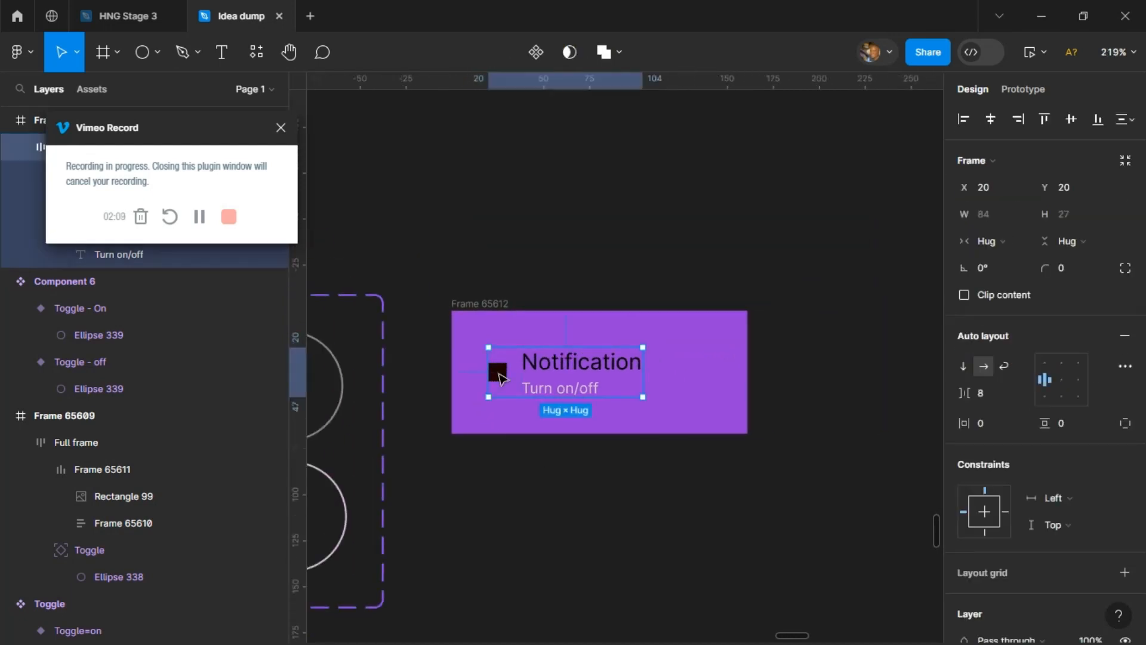
drag(1104, 245, 1107, 245)
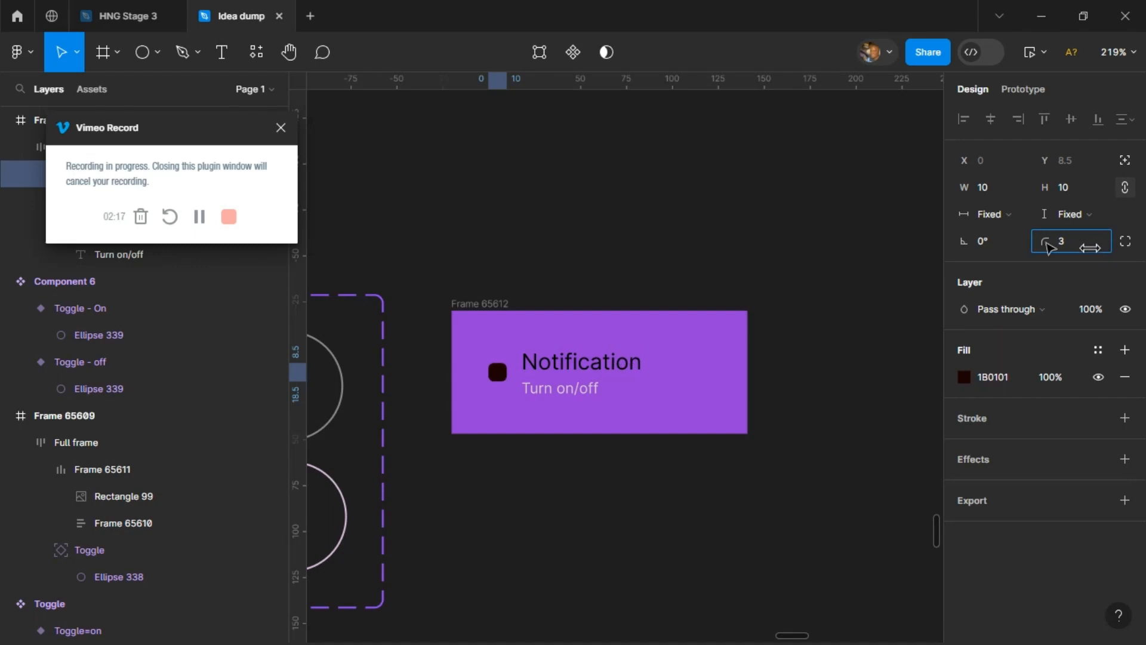
click(537, 460)
- Place an instance of the grey off toggle inside the purple notification frame
scroll(538, 459, up, 2)
scroll(542, 463, down, 3)
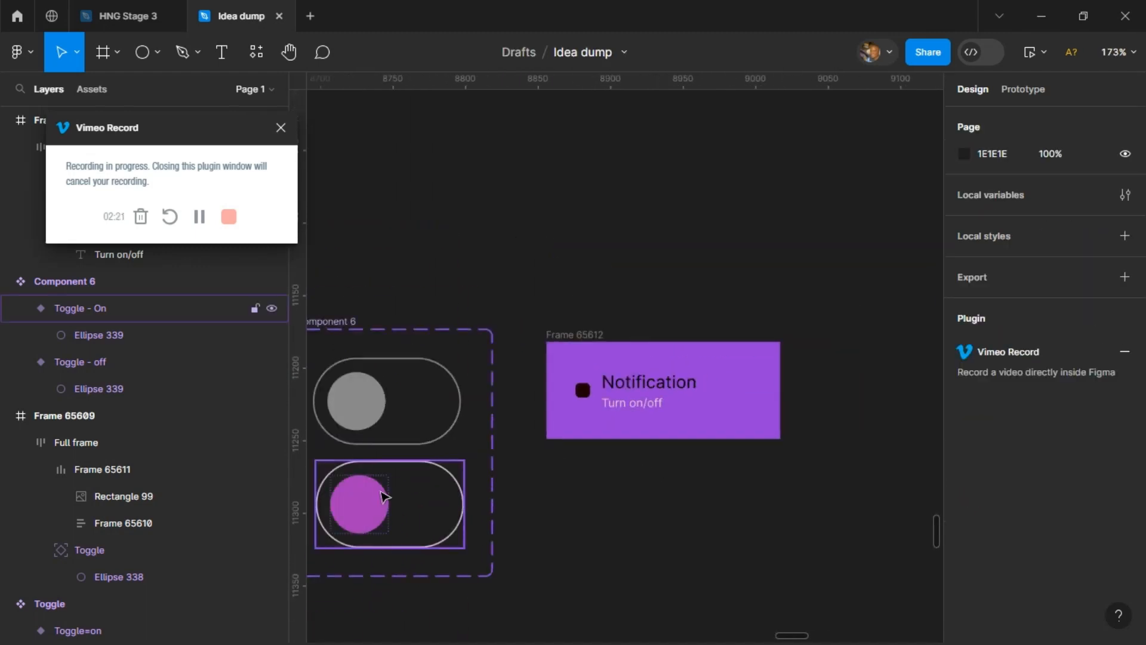
click(409, 401)
drag(410, 401, 721, 402)
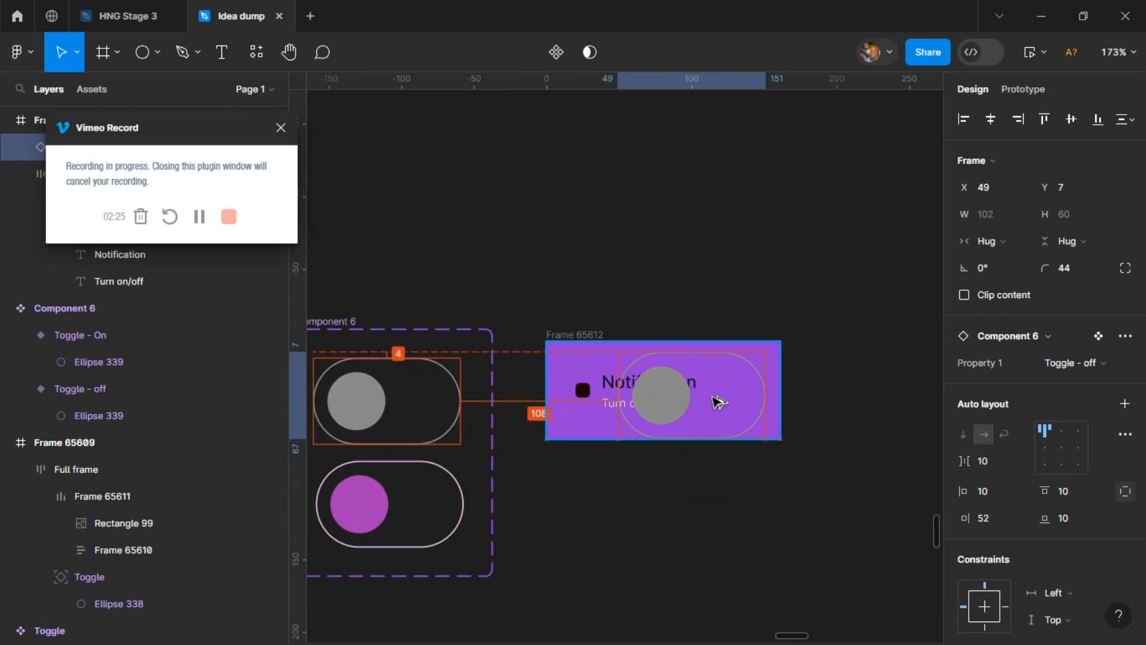
- Scale the toggle instance down to about 32.3 × 19 and place it to the right of the Notification text
key(shift+2)
click(77, 52)
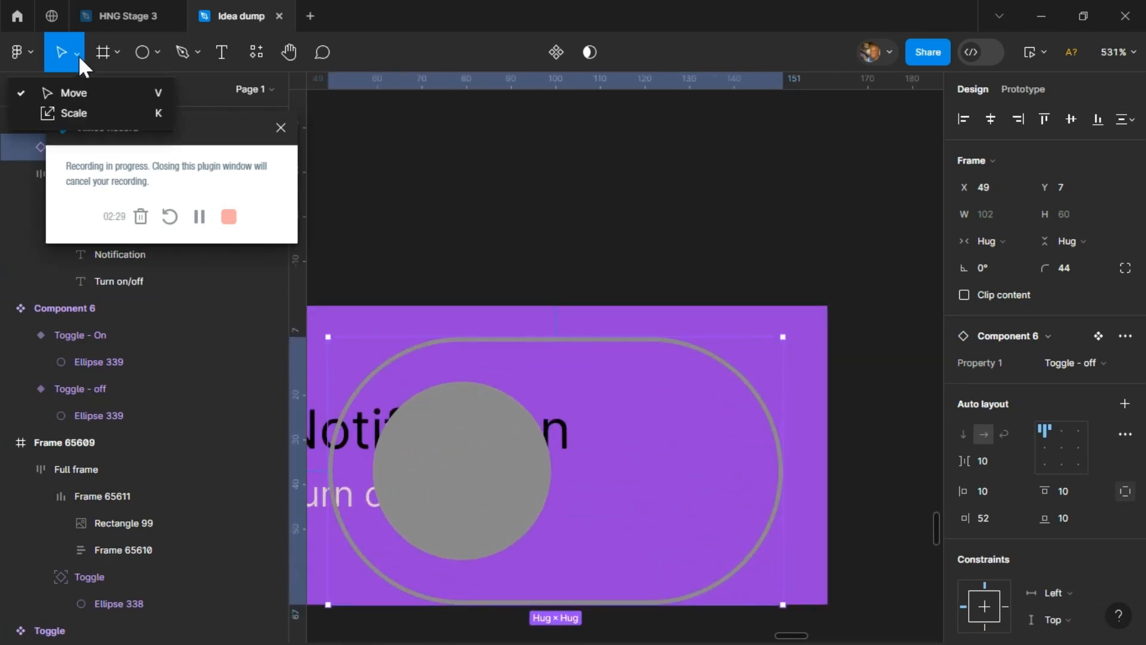
click(111, 111)
scroll(735, 486, down, 2)
drag(785, 511, 462, 328)
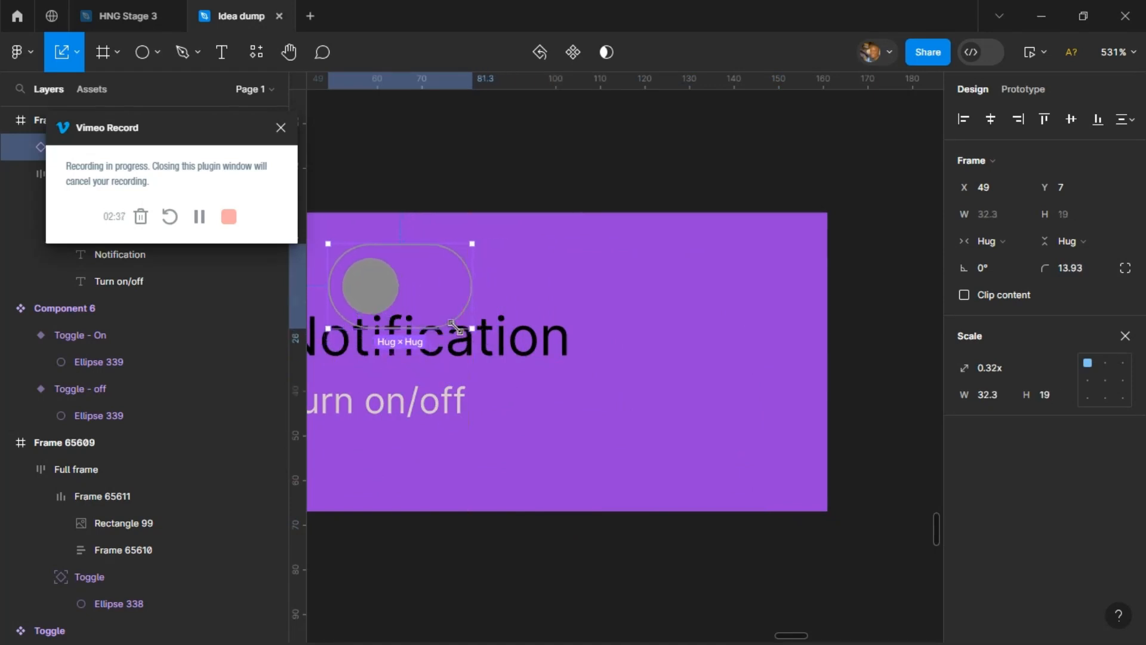
click(1125, 337)
drag(394, 290, 706, 366)
- Wrap the toggle and the text group in a horizontal auto layout with spacing 16, centred horizontally in the frame
scroll(711, 362, down, 2)
shift+click(545, 357)
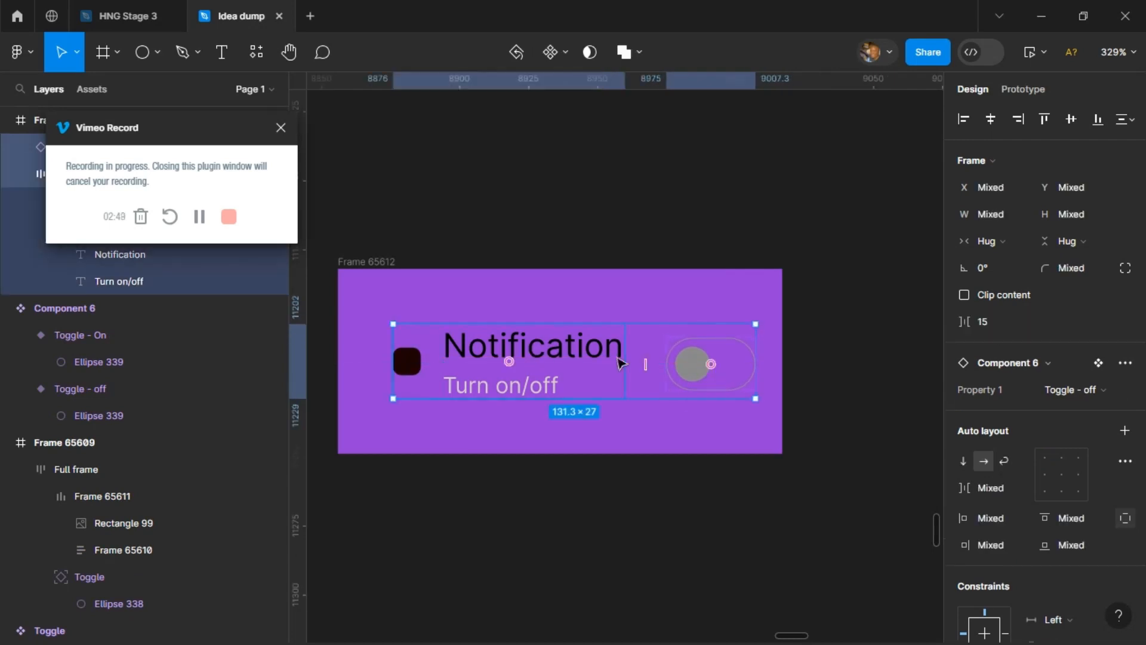
right_click(667, 352)
click(737, 408)
click(993, 394)
text(16)
key(Return)
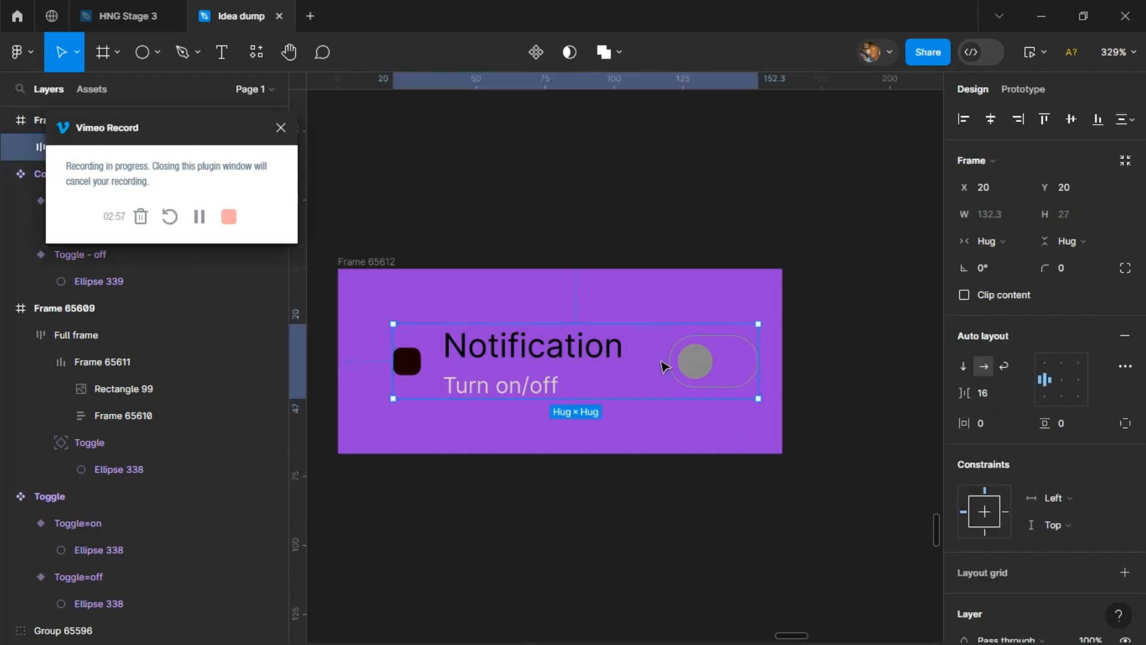
scroll(631, 416, down, 2)
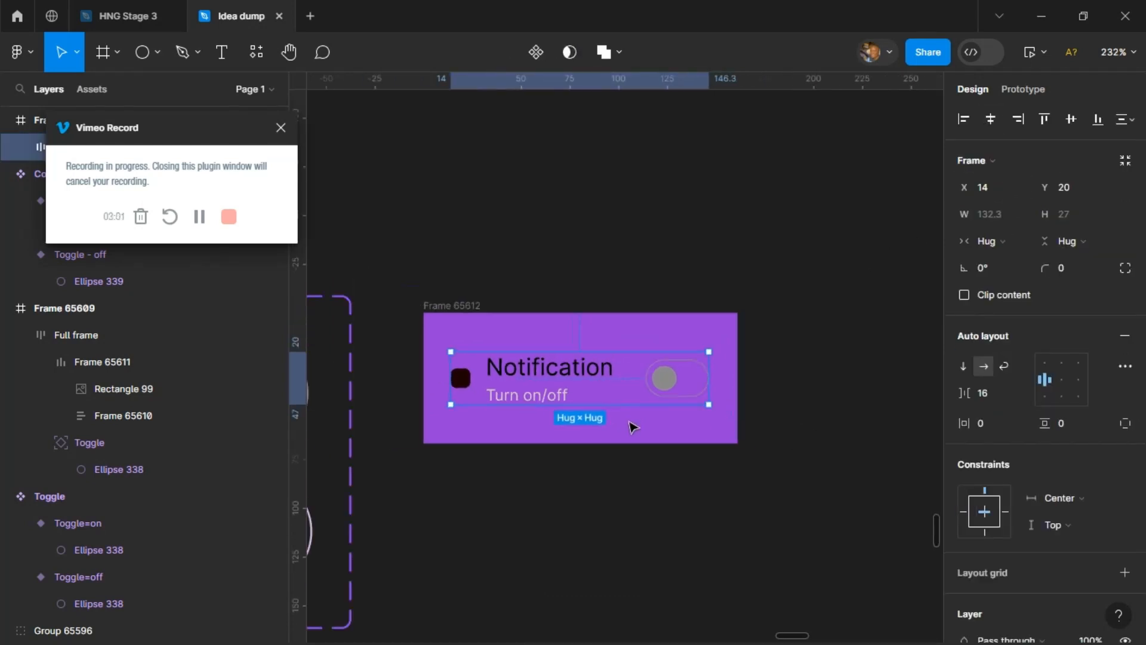
- Darken the notification frame's purple fill
scroll(507, 412, left, 3)
click(384, 402)
click(564, 321)
click(964, 484)
drag(899, 161, 1114, 345)
click(752, 496)
scroll(661, 473, up, 4)
scroll(550, 373, right, 2)
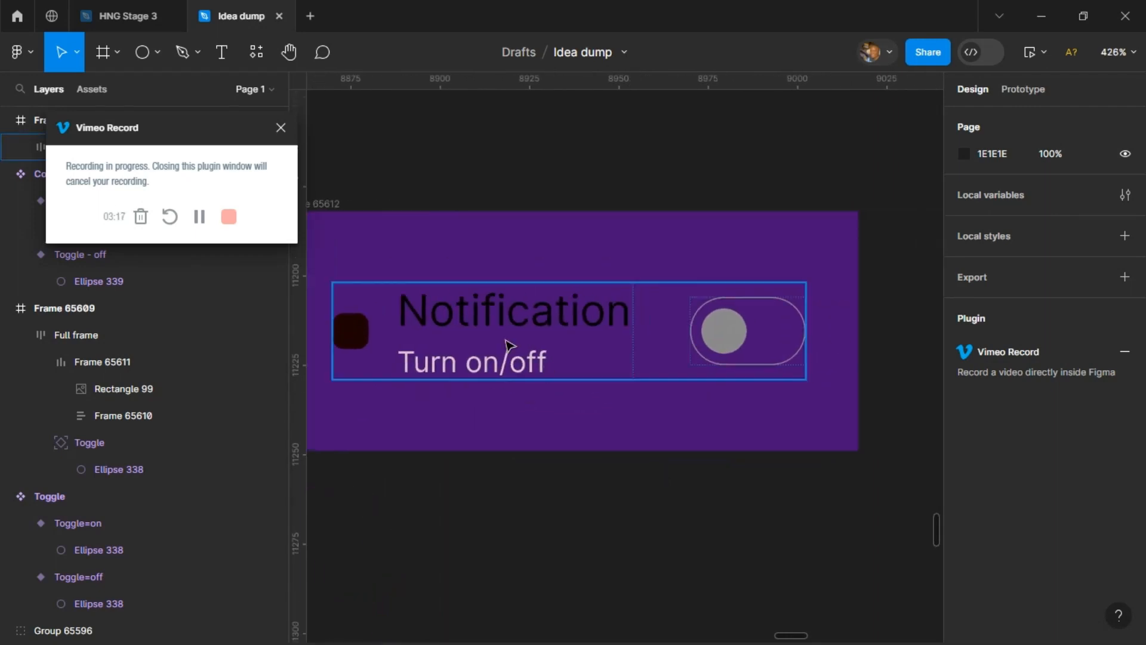
scroll(525, 332, down, 3)
scroll(535, 458, left, 4)
scroll(531, 302, right, 2)
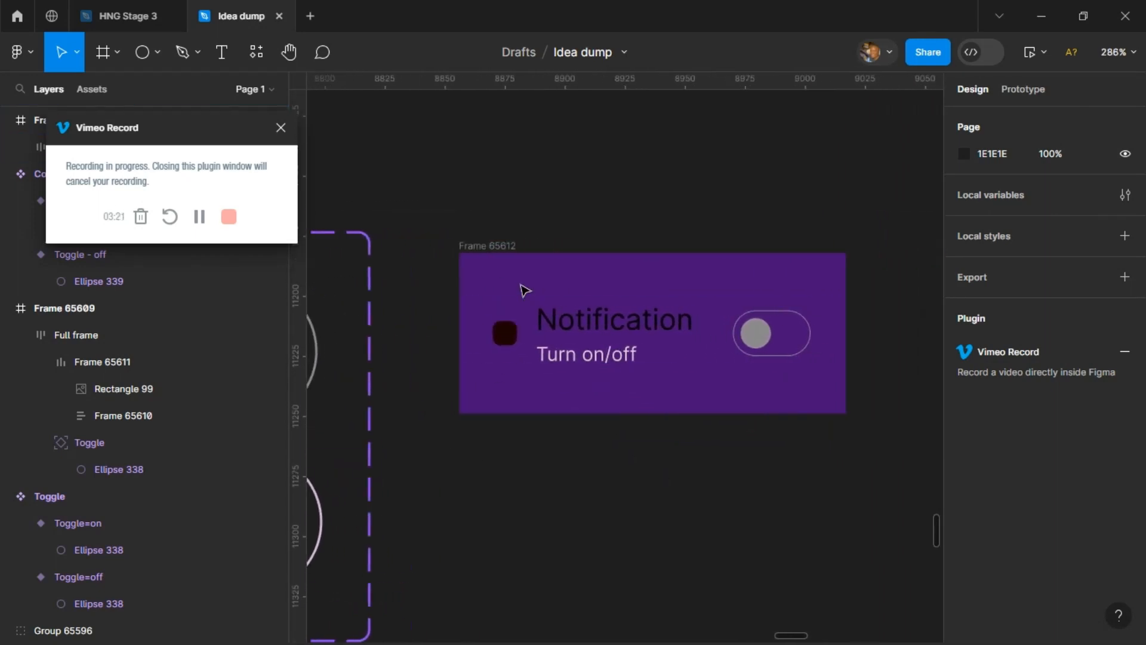
scroll(496, 336, left, 3)
scroll(567, 388, left, 3)
scroll(808, 435, right, 5)
- Rename the component's variant property to Toggle, with the value off for the grey variant and on for the purple one
double_click(775, 331)
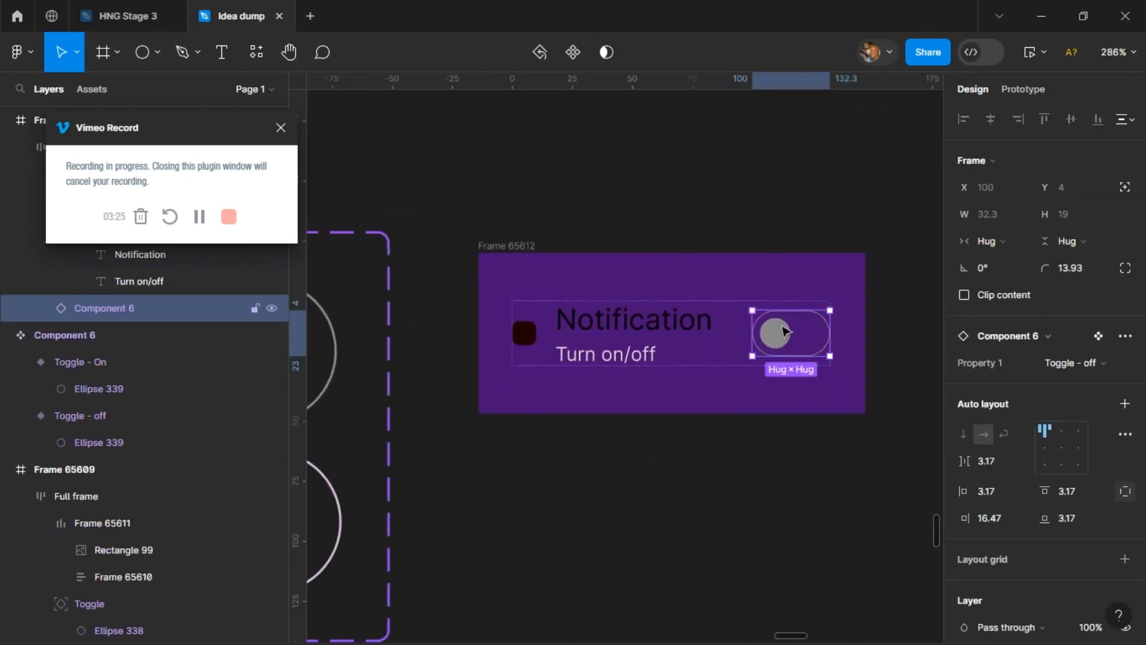
scroll(553, 401, left, 5)
click(603, 401)
click(987, 428)
text(Toggle)
click(1075, 434)
text(off)
click(686, 514)
click(1075, 431)
text(on)
key(Return)
- Adjust the grey colour of the off variant
click(607, 423)
scroll(1005, 561, down, 8)
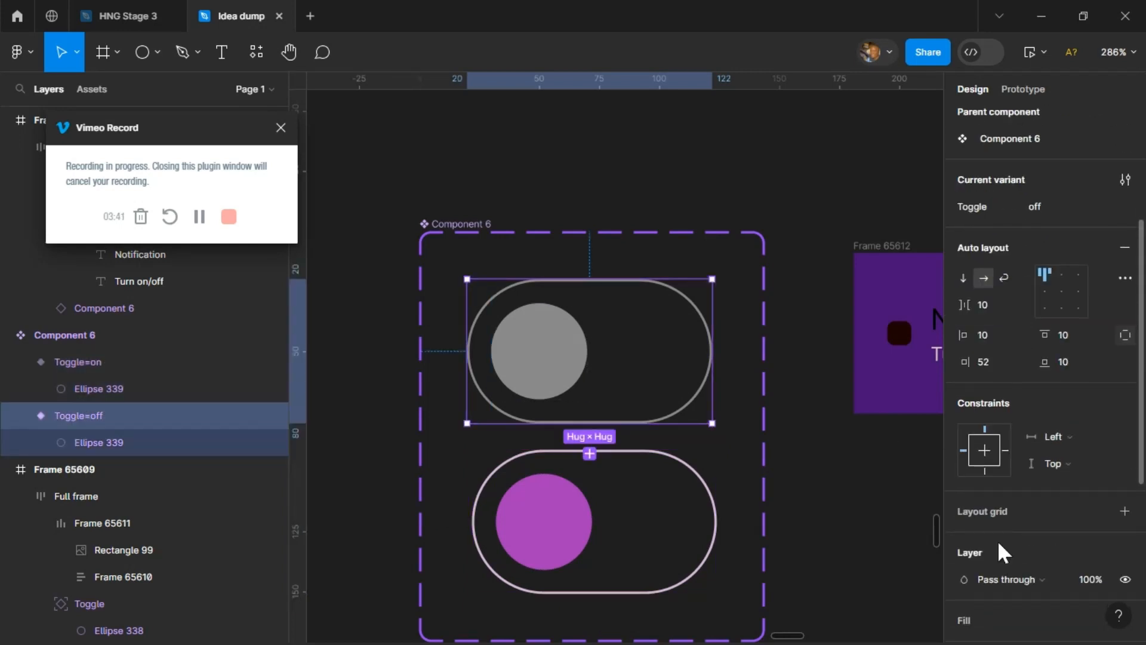
click(964, 466)
mouse_move(747, 299)
mouse_down()
mouse_move(740, 266)
mouse_move(745, 283)
mouse_move(729, 300)
mouse_up()
click(631, 188)
scroll(724, 417, down, 2)
- Set the on variant's left padding to 52 and its right padding to 10
click(602, 479)
scroll(599, 515, down, 2)
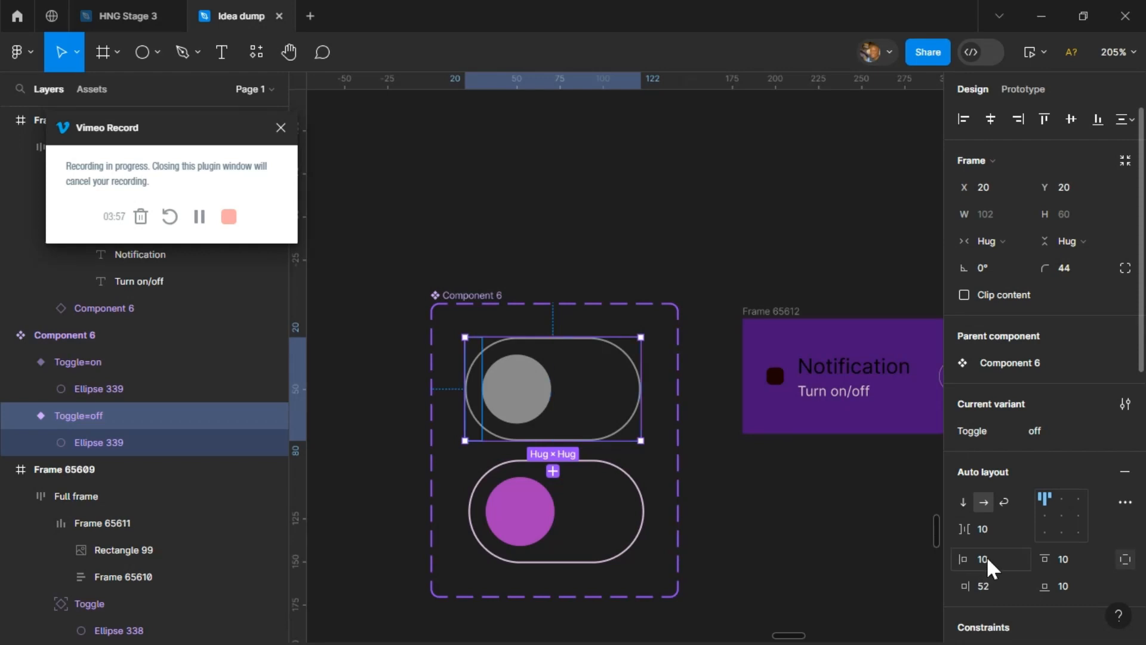
text(52)
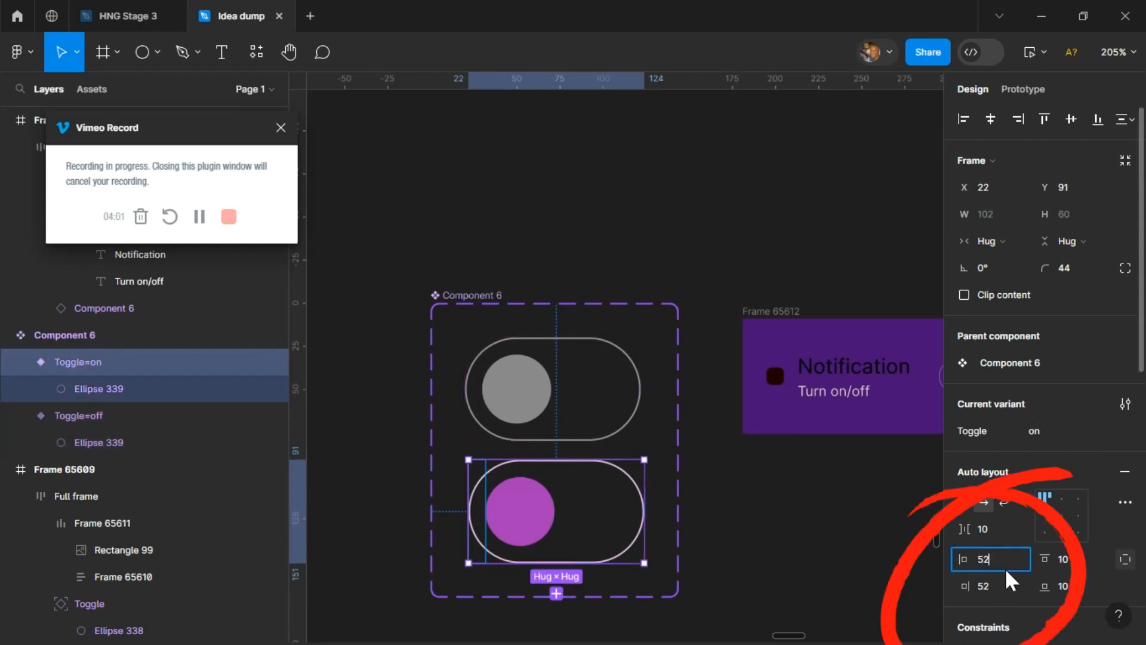
click(1005, 586)
text(10)
key(Return)
click(778, 529)
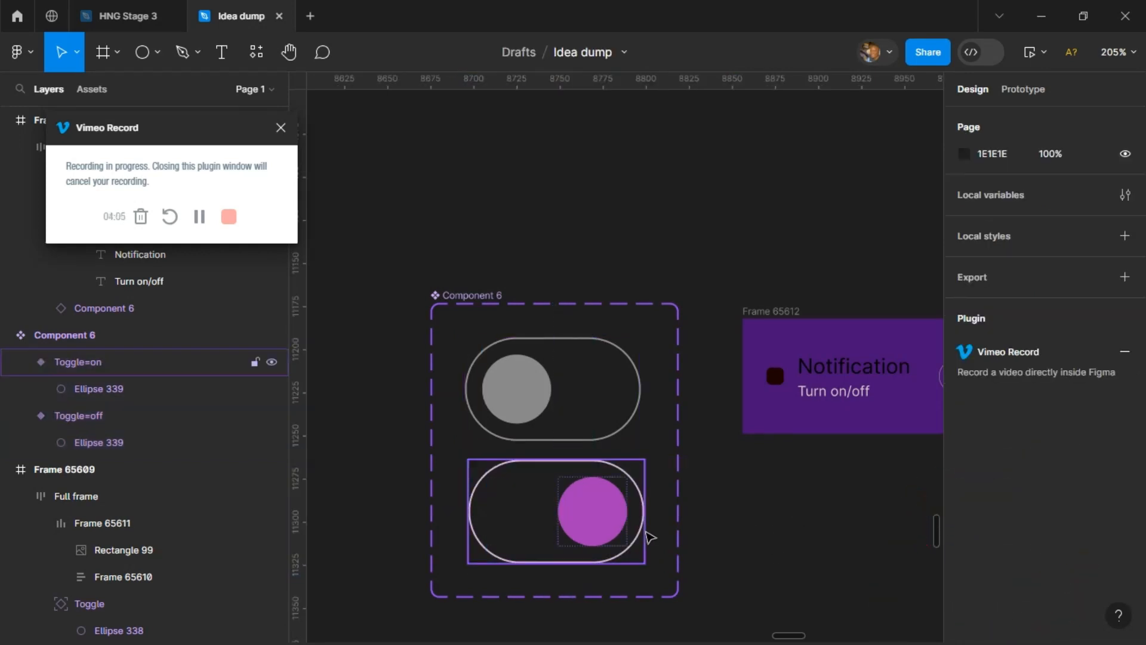
- Add an on-tap prototype interaction from the off variant to the on variant with Instant animation
scroll(648, 538, right, 3)
click(502, 518)
click(478, 394)
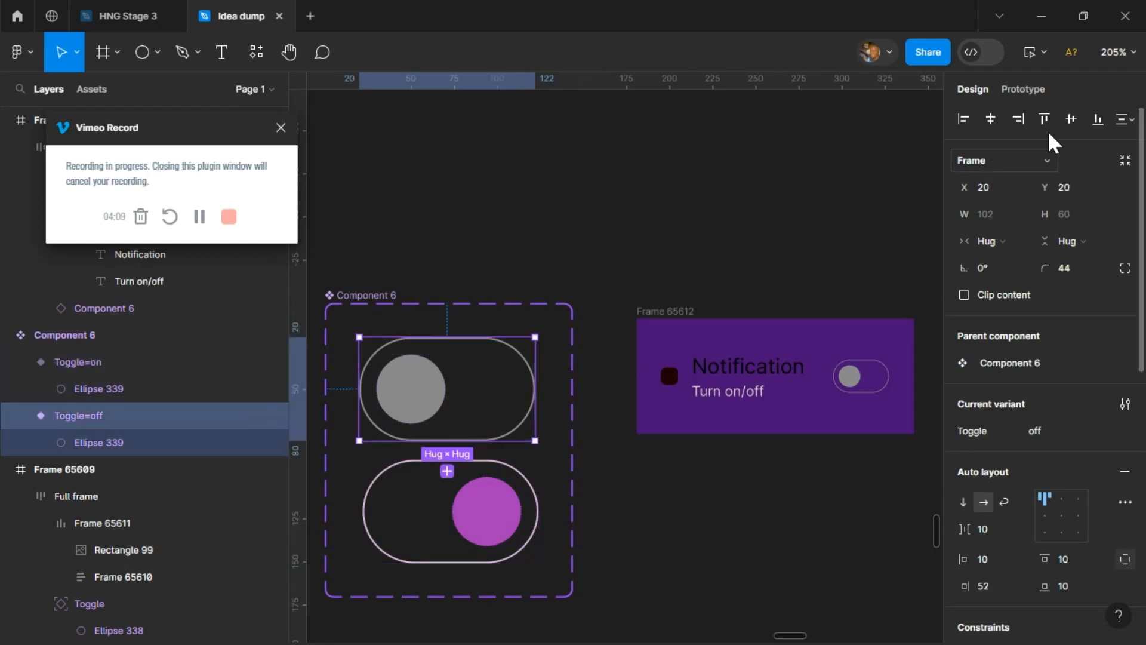
click(1030, 89)
drag(457, 445, 453, 514)
click(811, 375)
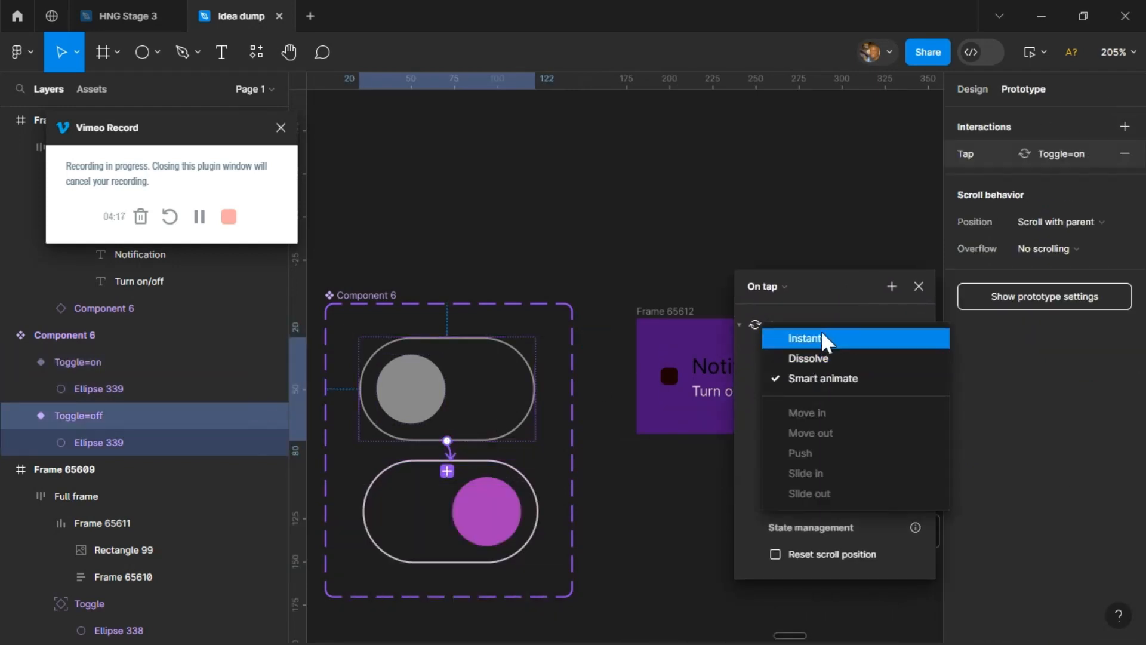
click(822, 332)
- Connect the on variant back to the off variant with a prototype interaction
click(484, 466)
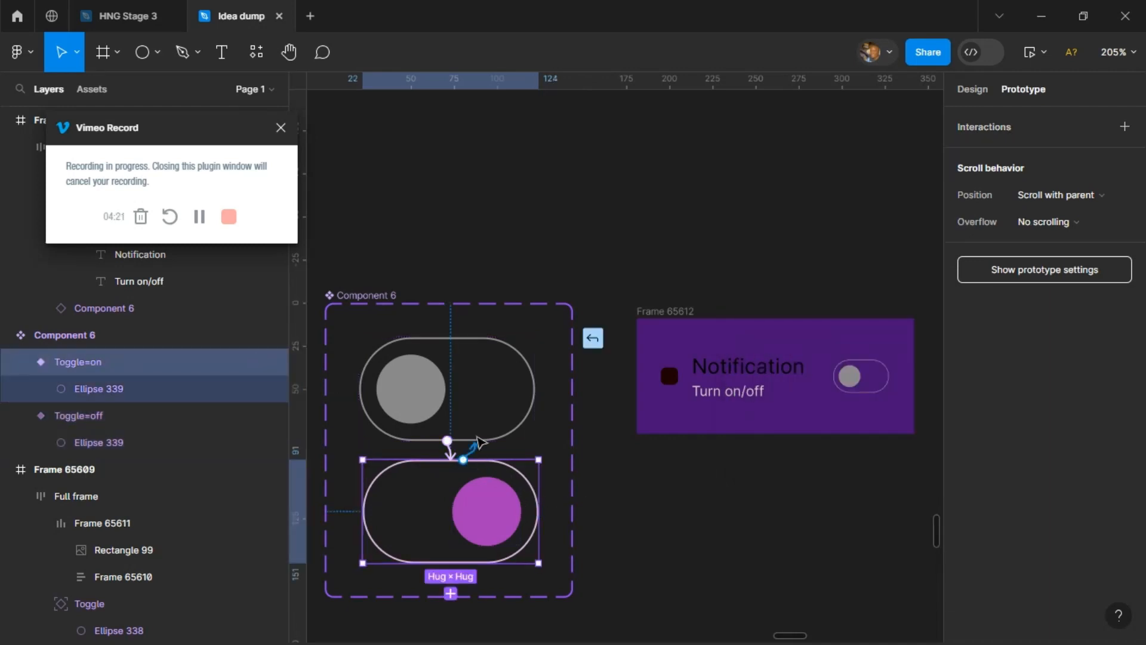
drag(465, 459, 445, 394)
click(667, 490)
- Open an in-editor prototype preview of the purple notification frame
scroll(669, 326, right, 2)
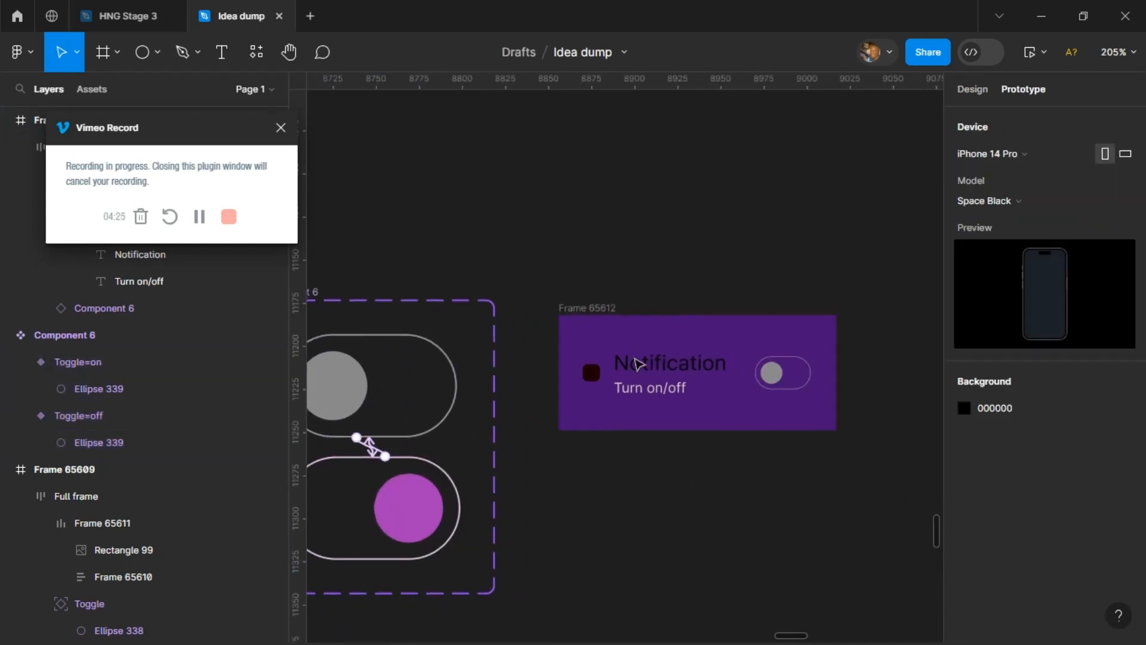
scroll(606, 373, up, 3)
double_click(580, 377)
scroll(588, 392, right, 2)
click(465, 272)
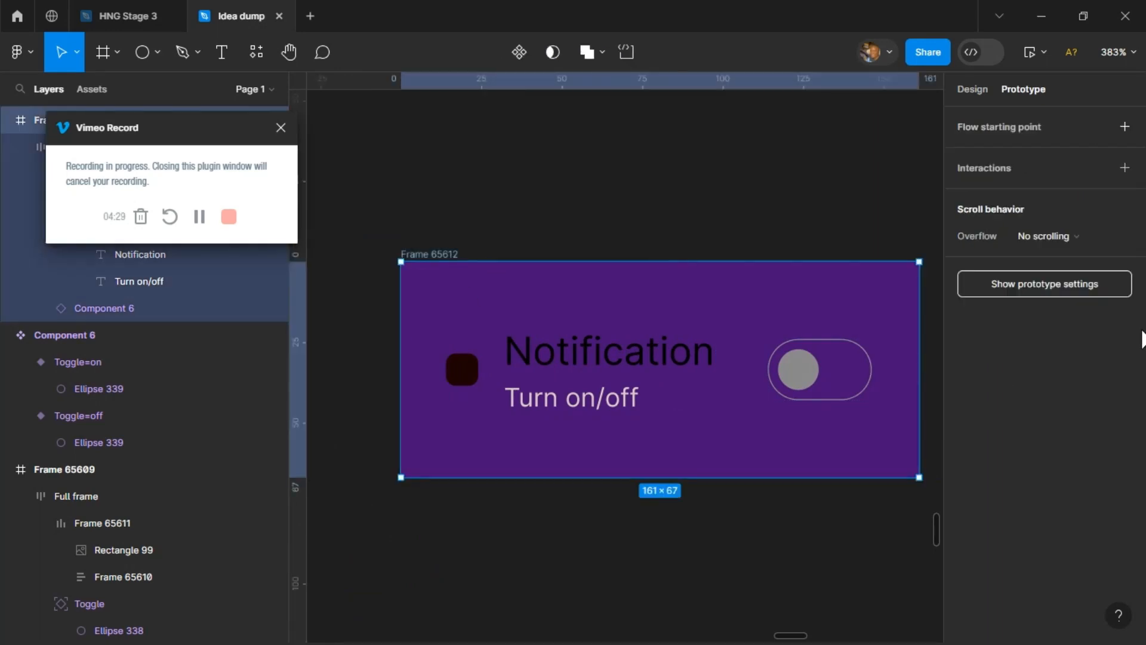
click(1045, 55)
click(1024, 113)
drag(788, 89, 512, 89)
- Test the toggle several times in the preview, and close the preview
click(582, 511)
click(599, 509)
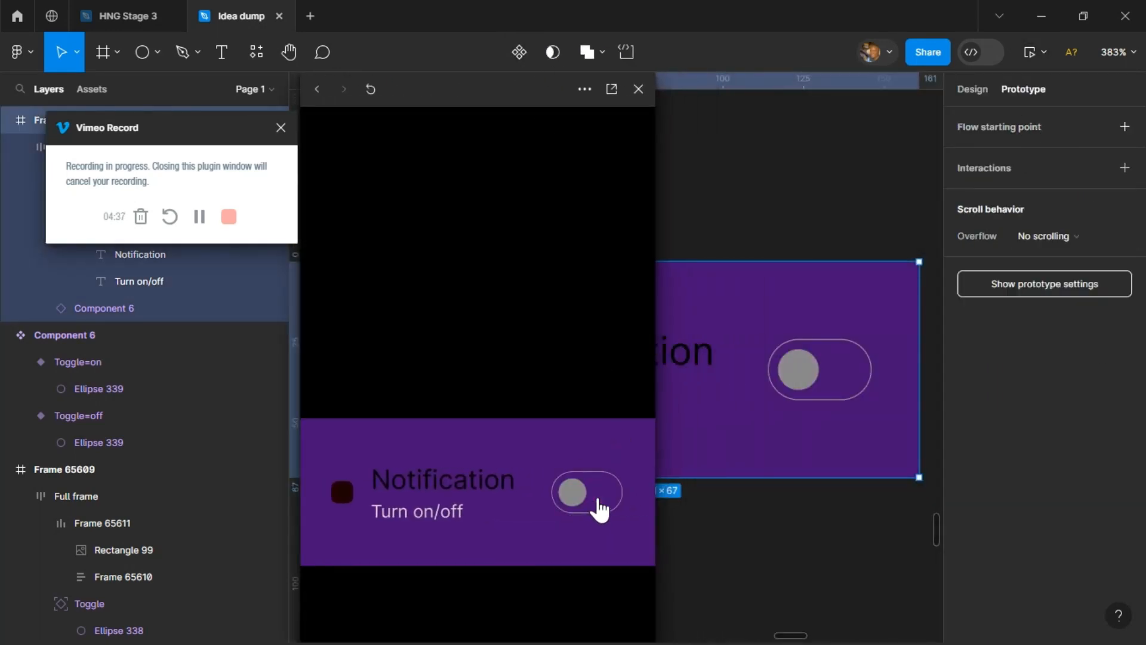
click(594, 505)
click(594, 505)
drag(615, 90, 996, 109)
click(974, 96)
- Switch the notification card's toggle instance to on through its Toggle property
click(800, 388)
click(973, 91)
click(1054, 362)
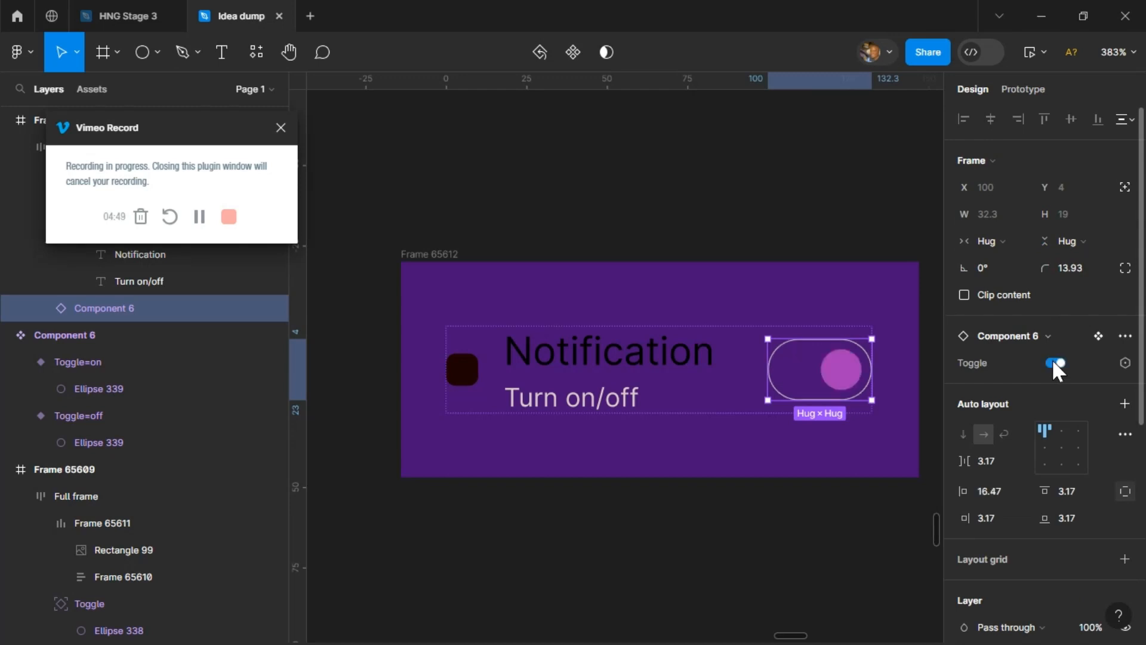